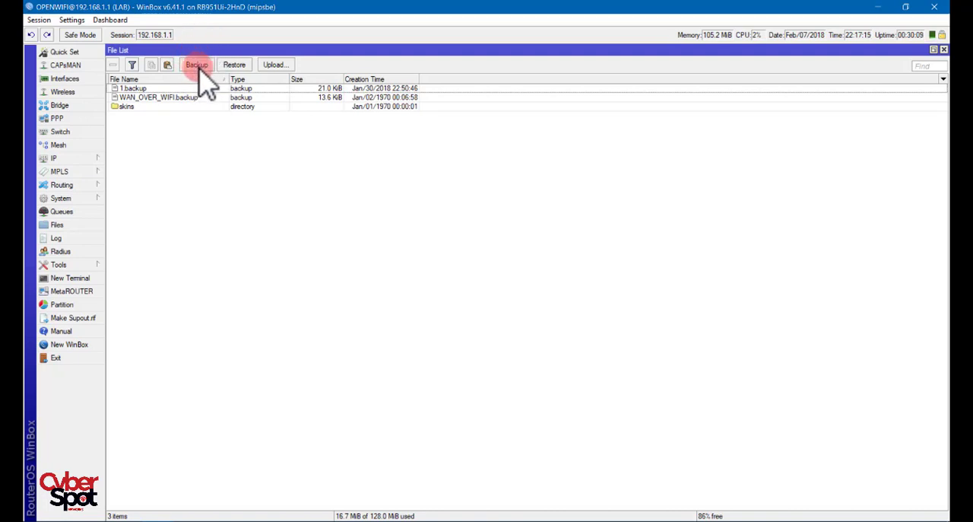
# - Try to create a router backup named "07/02 test backup"
pyautogui.click(196, 65)
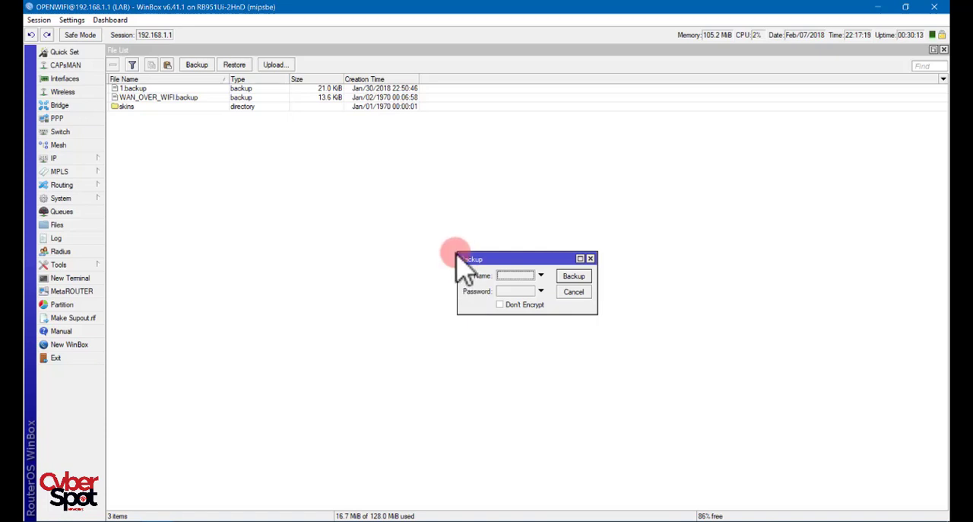
pyautogui.moveTo(456, 252); pyautogui.dragTo(316, 202)
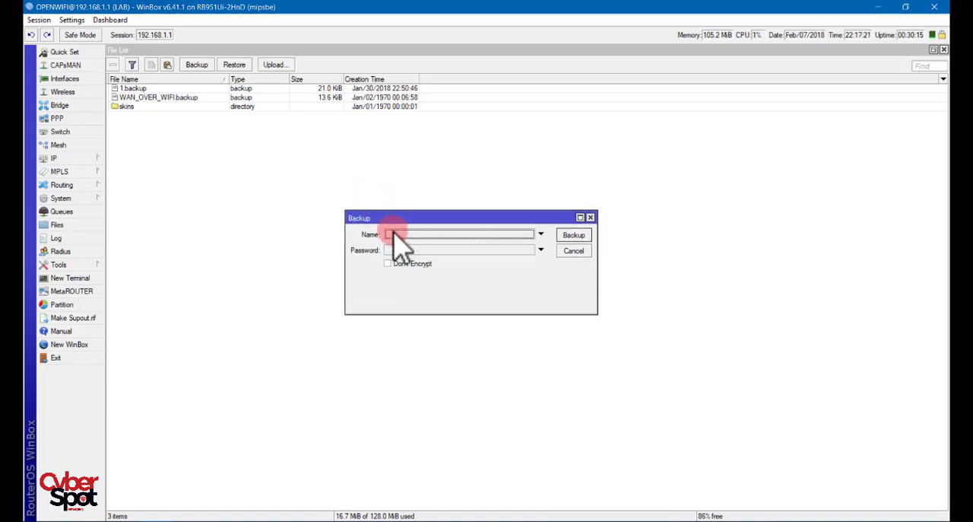
pyautogui.click(403, 235)
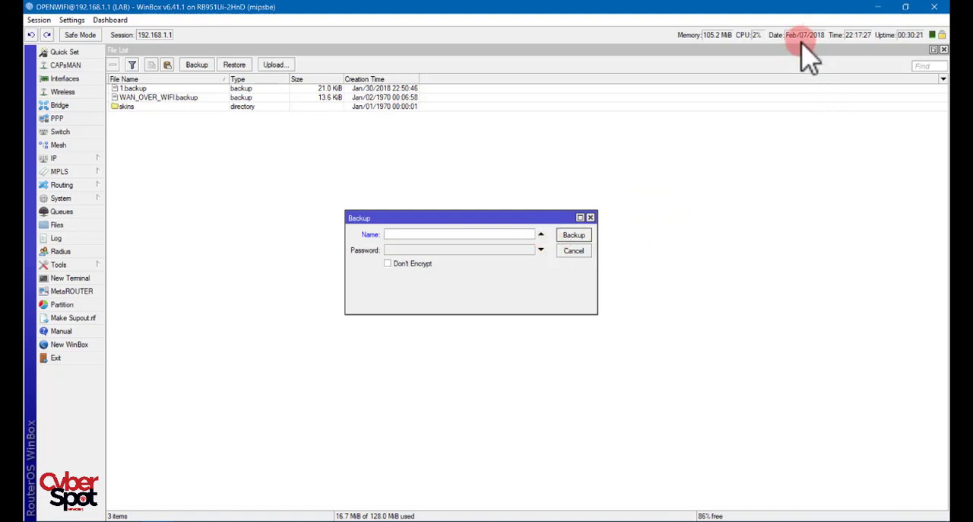
pyautogui.write('07')
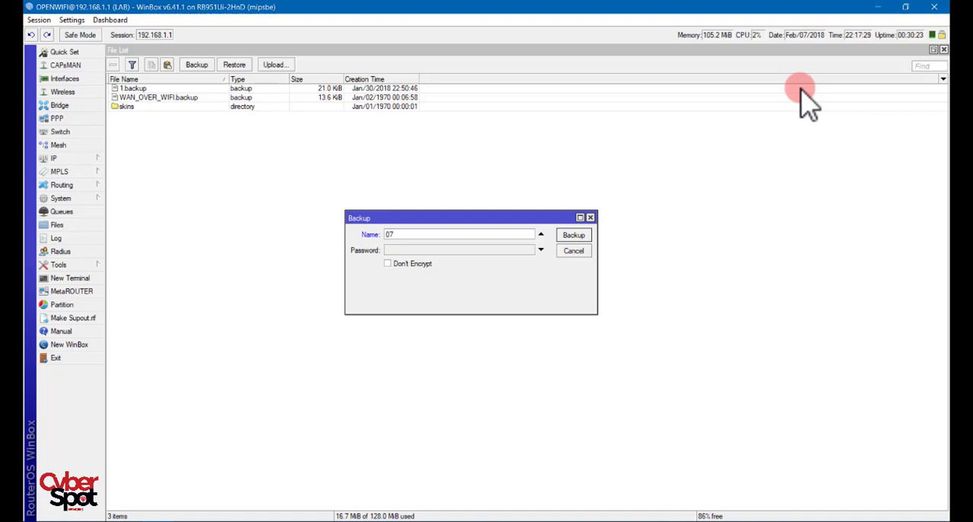
pyautogui.write('/02 test backup')
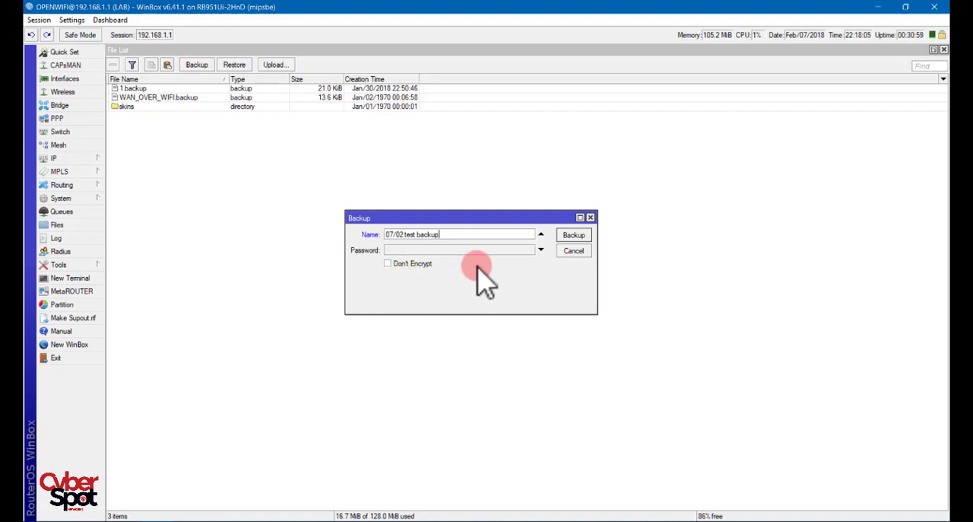
pyautogui.click(575, 237)
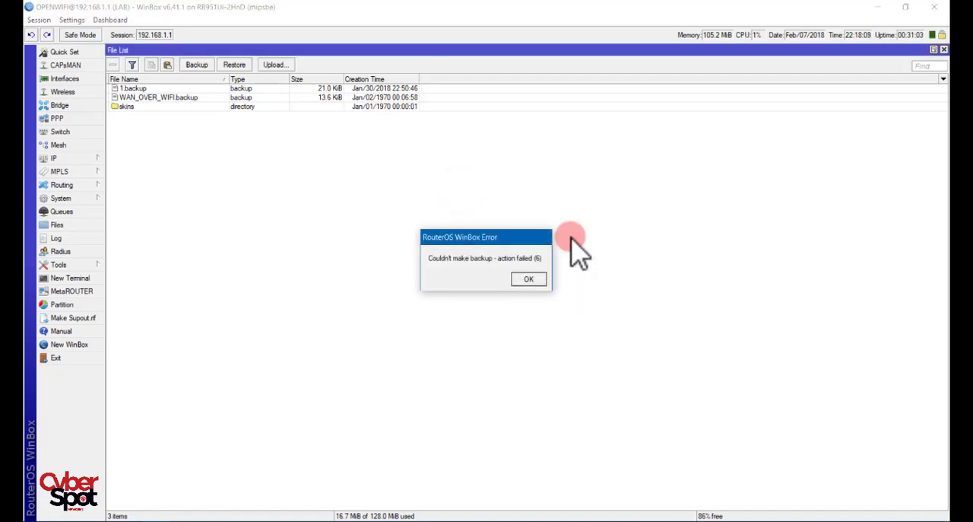
pyautogui.click(530, 280)
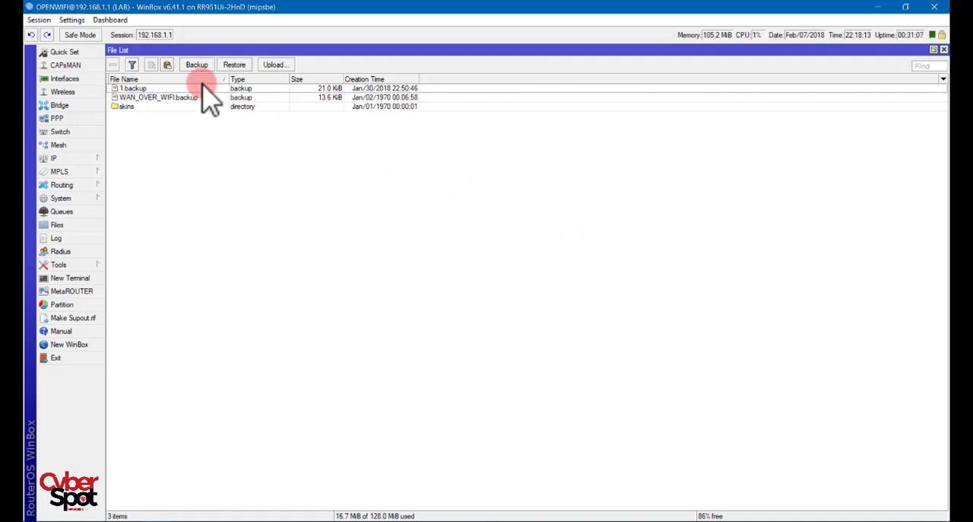
# - Create the router backup under the name "07-02 test backup", using a hyphen instead of the slash
pyautogui.click(197, 65)
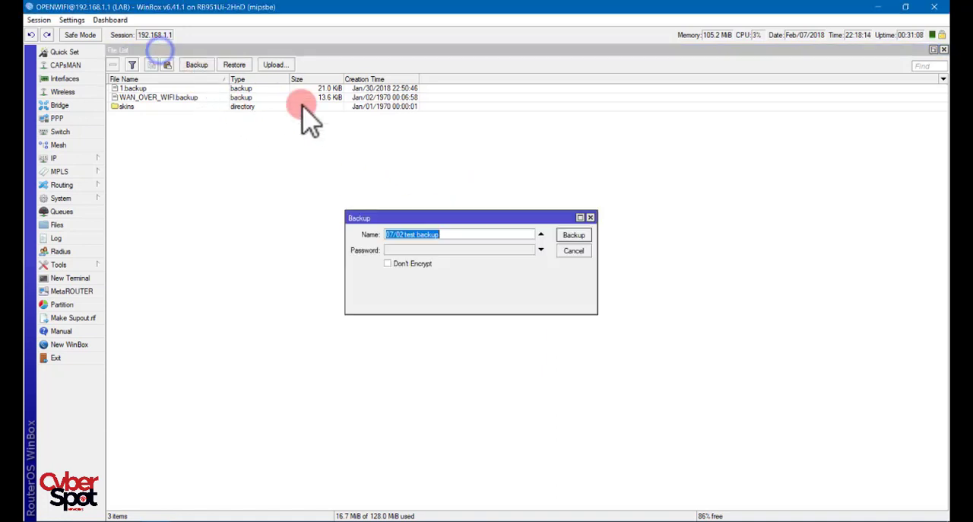
pyautogui.click(398, 234)
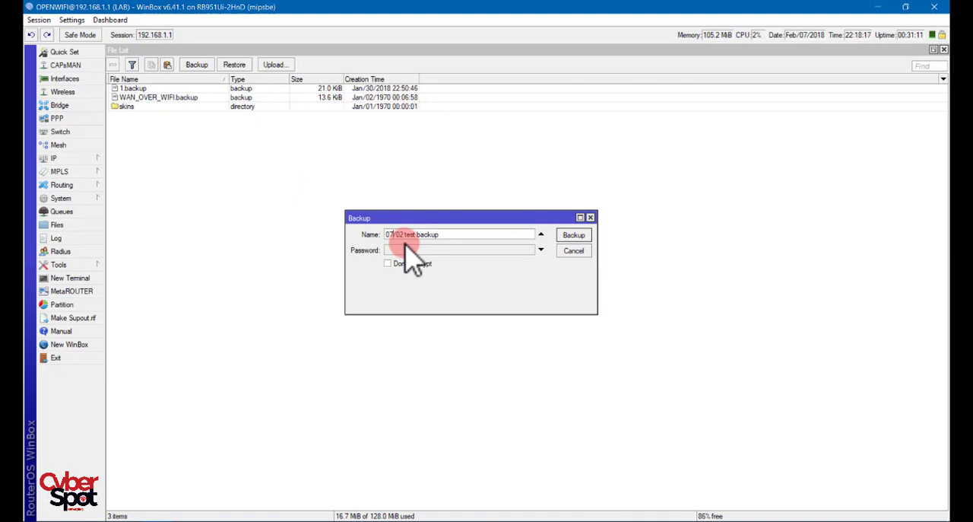
pyautogui.press('BackSpace')
pyautogui.write('-')
pyautogui.click(576, 236)
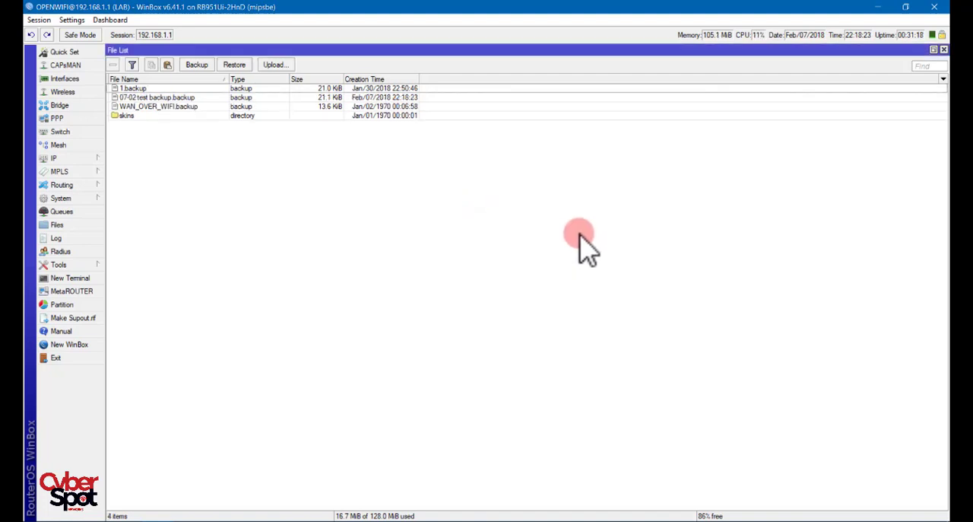
# - Select the "07-02 test backup.backup" file in the file list
pyautogui.click(134, 97)
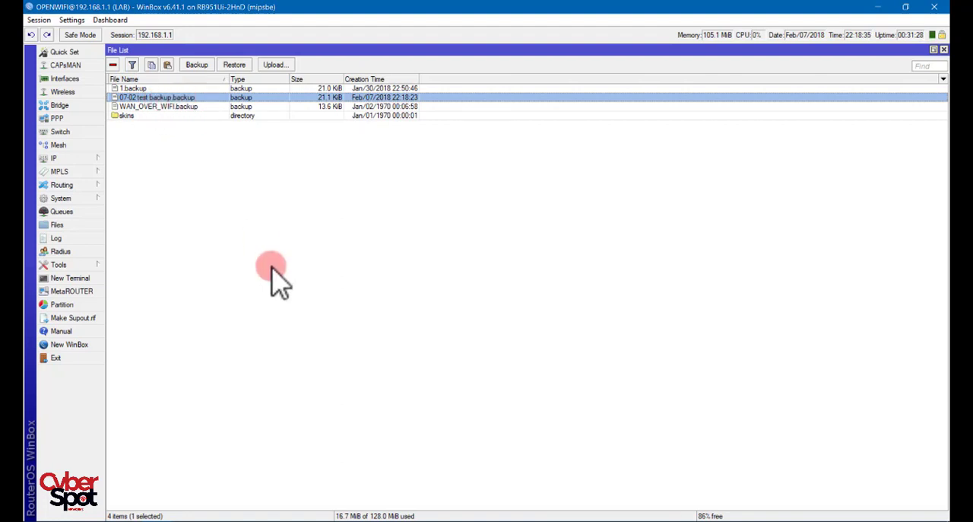
pyautogui.click(221, 215)
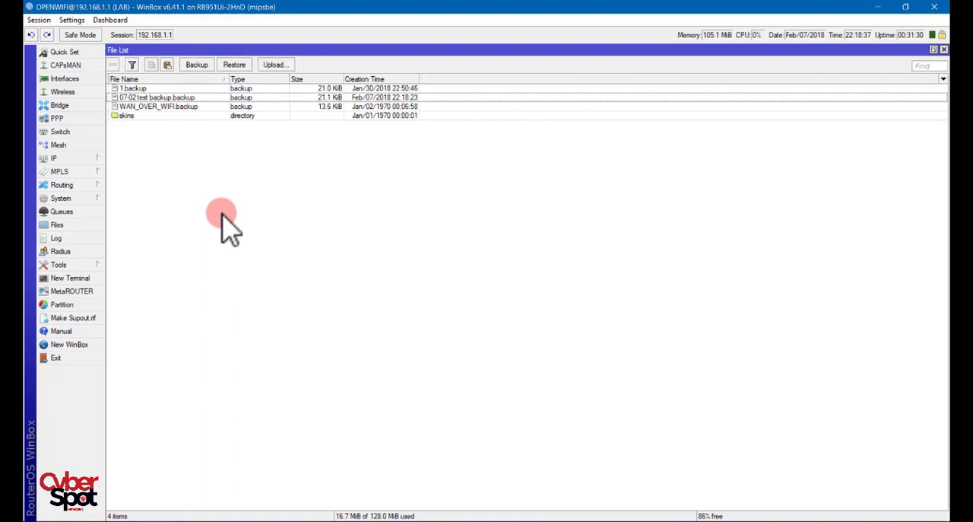
pyautogui.click(157, 97)
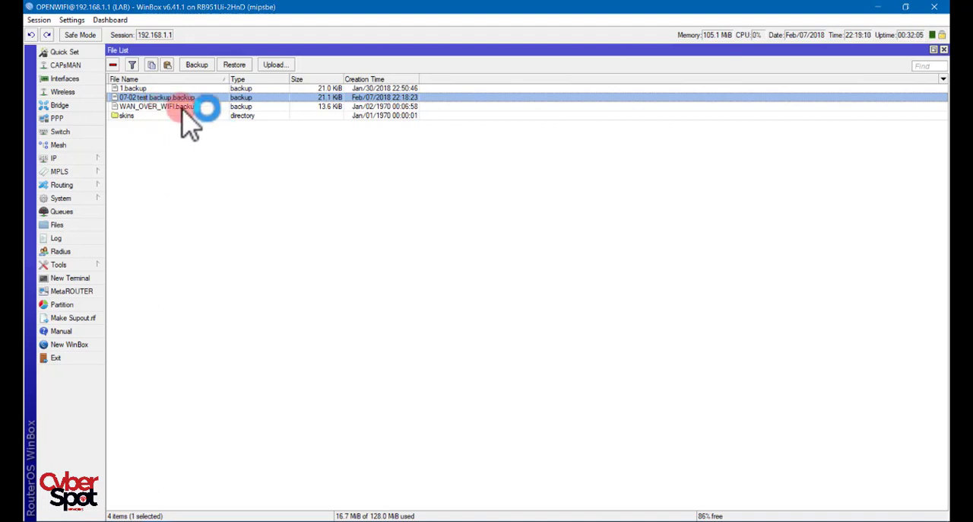
pyautogui.click(146, 79)
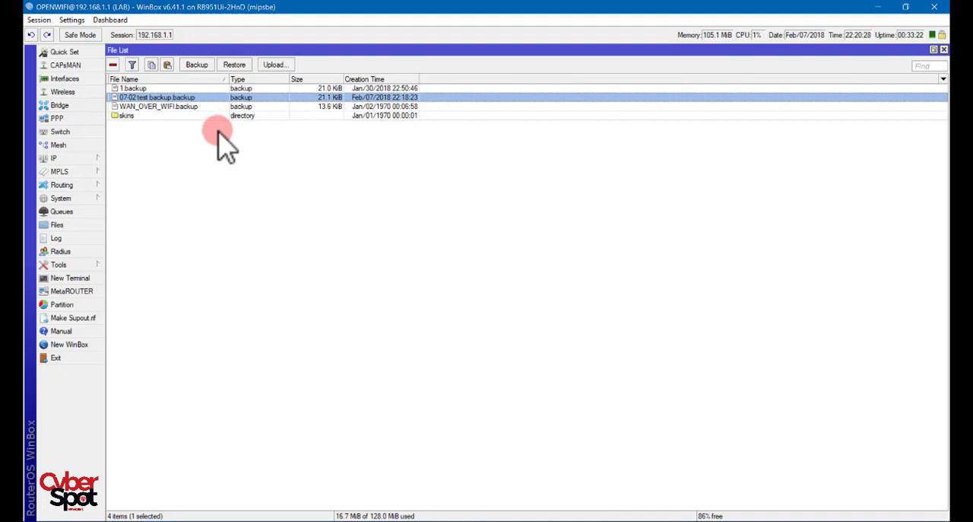
# - Open the system's Reset Configuration dialog
pyautogui.click(90, 199)
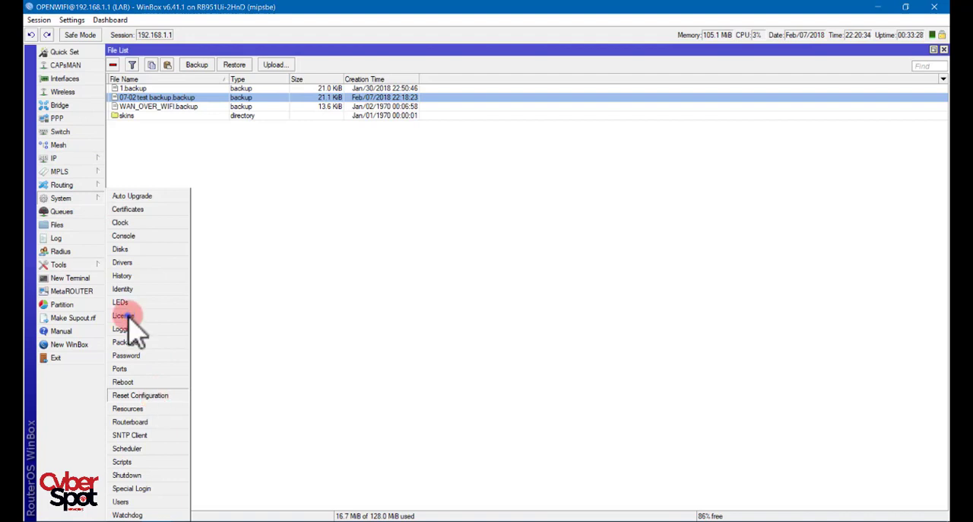
pyautogui.click(153, 396)
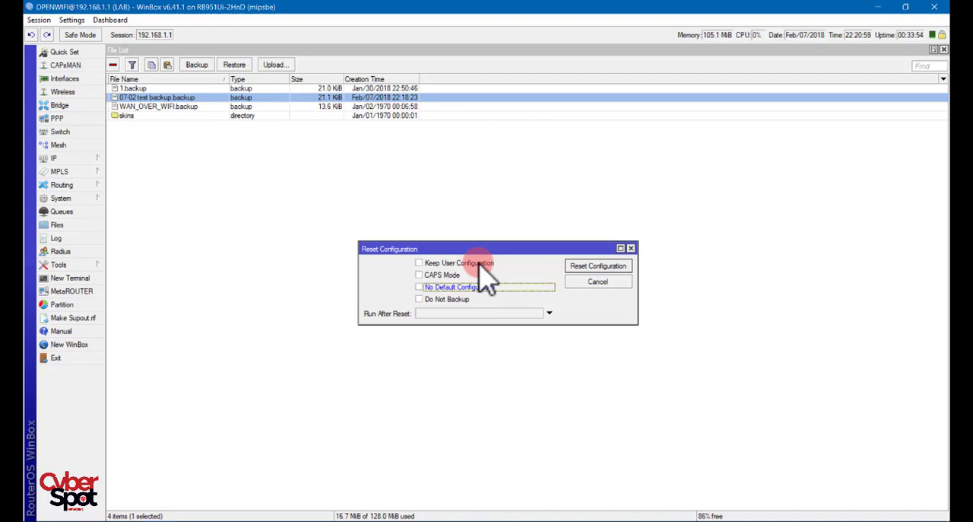
# - Review the router's user list with a widened Name column, then close it
pyautogui.click(76, 198)
pyautogui.click(120, 501)
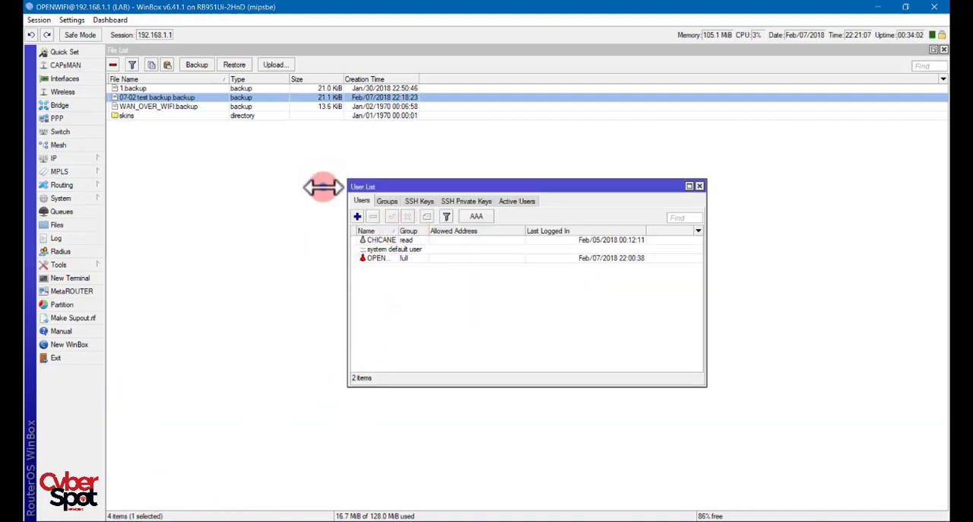
pyautogui.moveTo(399, 232); pyautogui.dragTo(464, 231)
pyautogui.moveTo(482, 182); pyautogui.dragTo(402, 321)
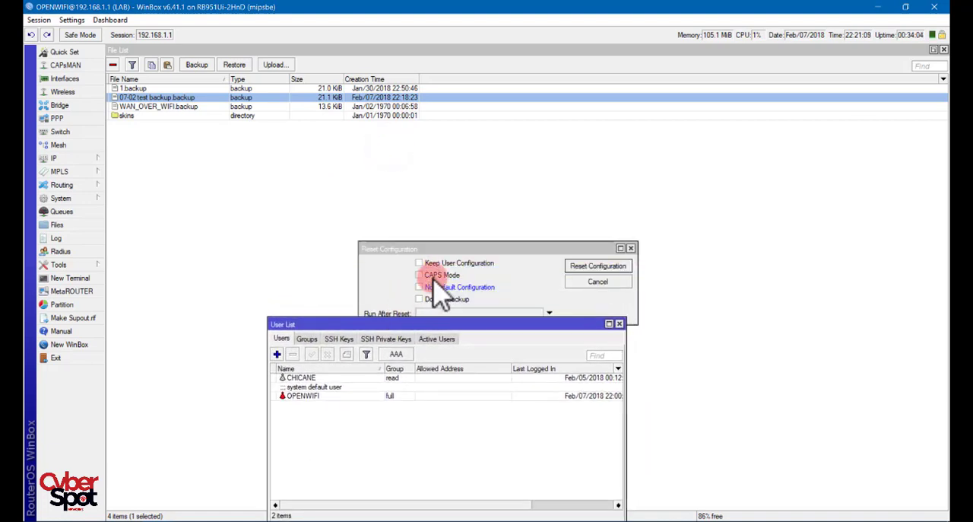
pyautogui.click(619, 324)
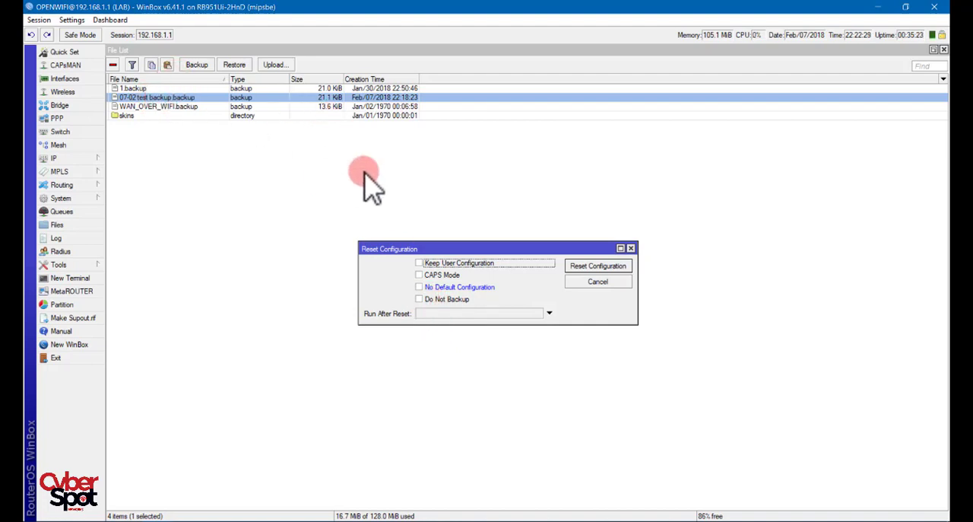
# - Reset the router configuration with Do Not Backup, Keep User Configuration and No Default Configuration enabled, and confirm the reboot
pyautogui.click(422, 301)
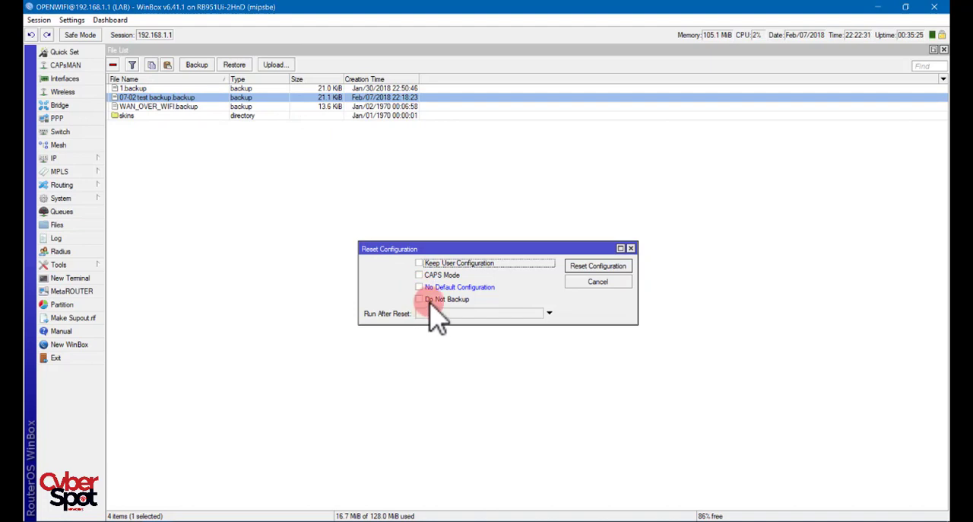
pyautogui.click(419, 301)
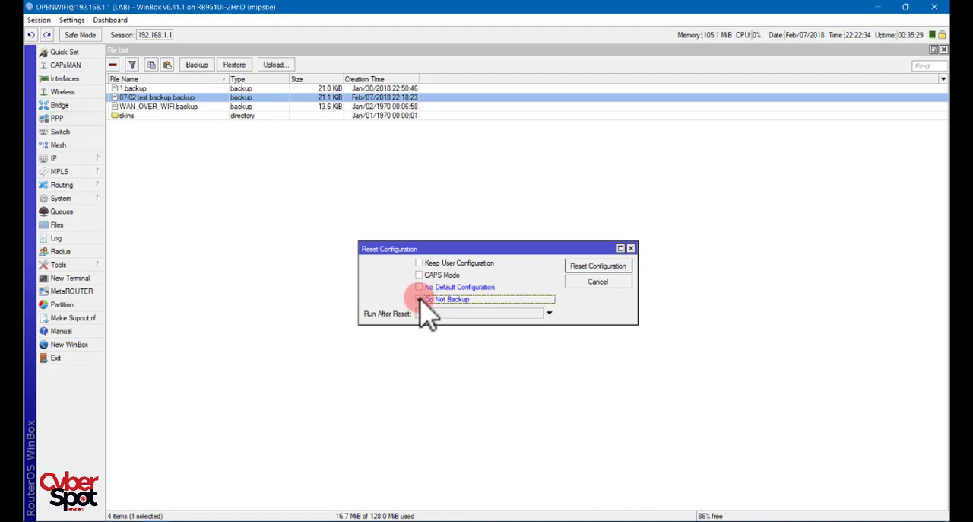
pyautogui.click(420, 262)
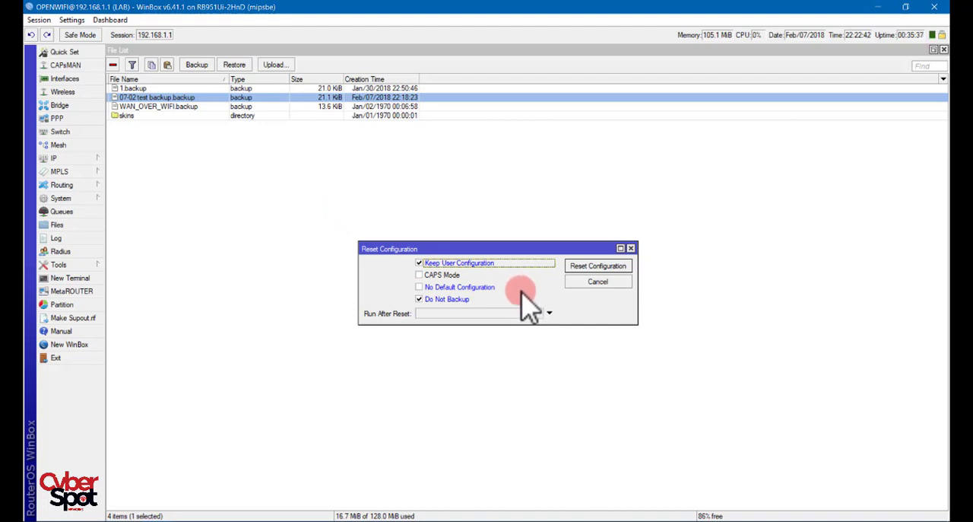
pyautogui.click(422, 287)
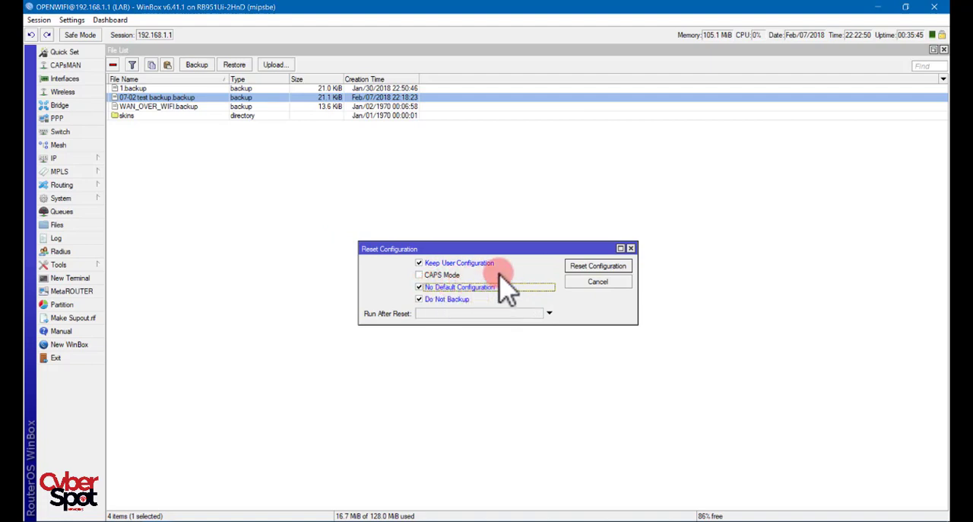
pyautogui.click(595, 266)
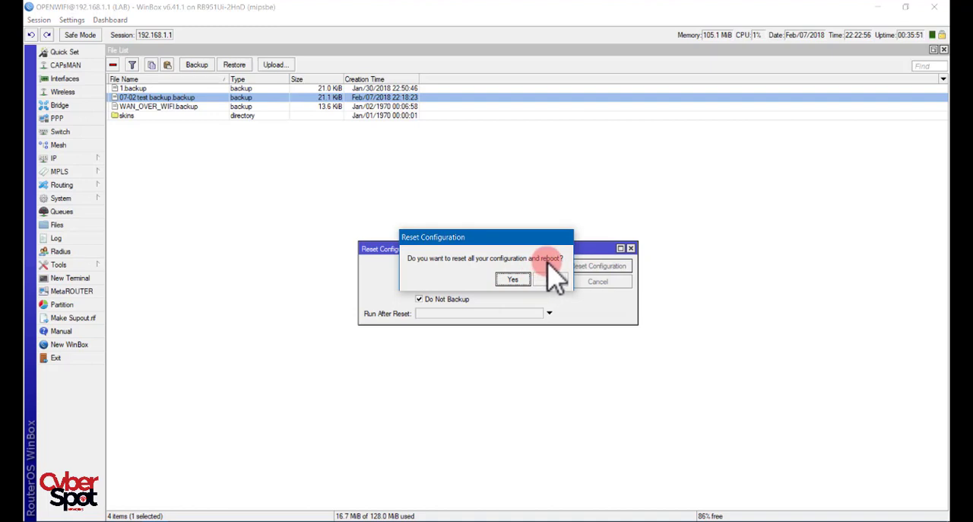
pyautogui.click(509, 279)
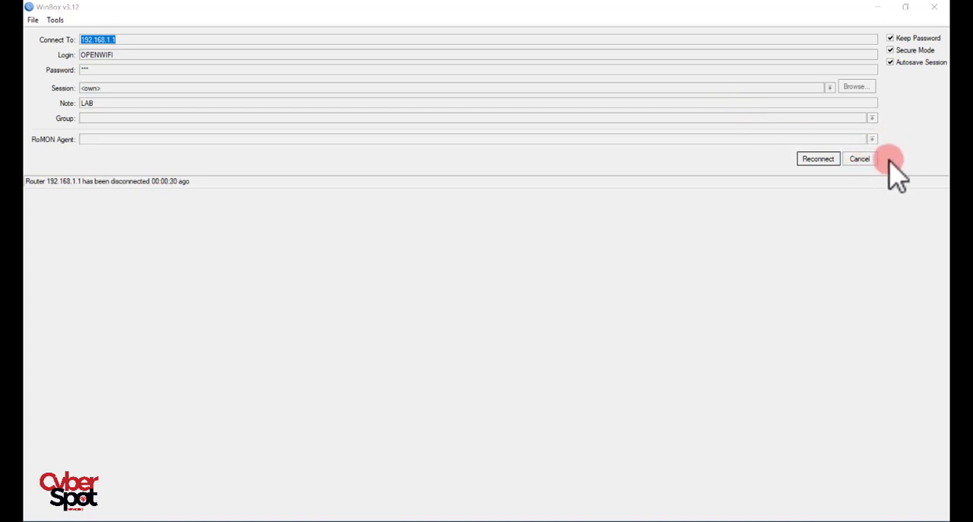
# - Drop the old session, refresh the neighbor list and connect to the MikroTik router through its MAC address with the OPENWIFI login
pyautogui.click(859, 159)
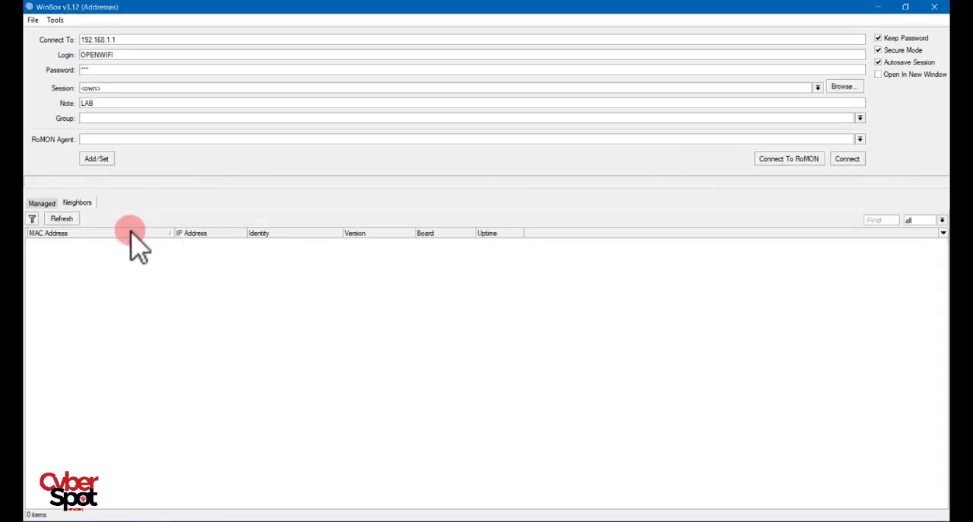
pyautogui.click(64, 223)
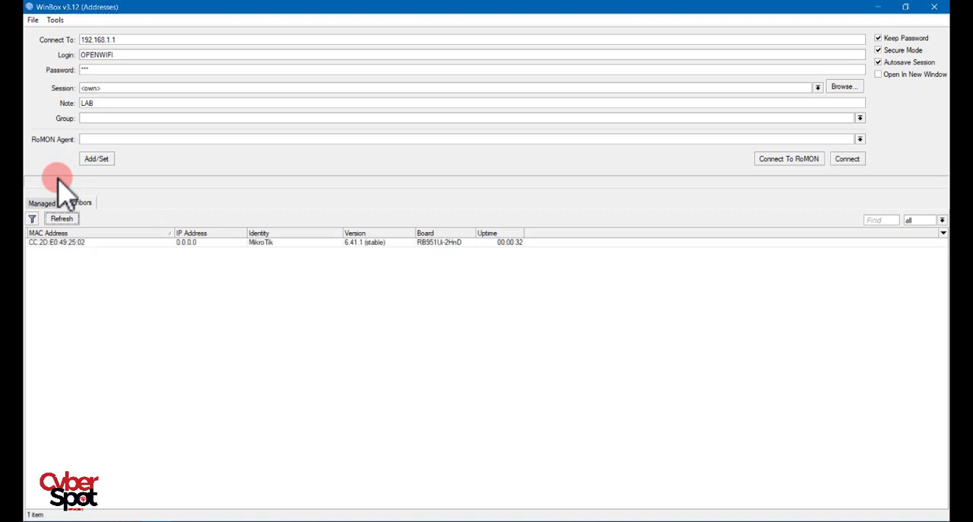
pyautogui.click(191, 242)
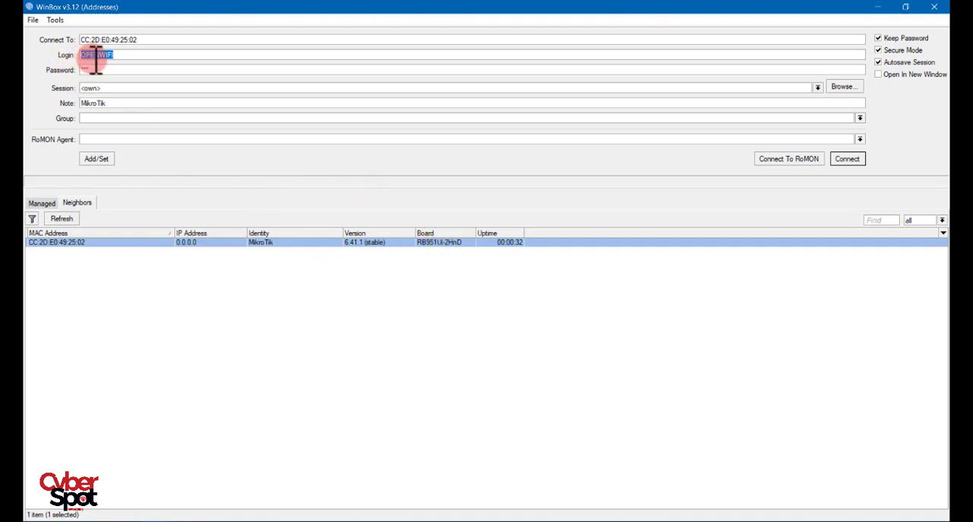
pyautogui.click(847, 159)
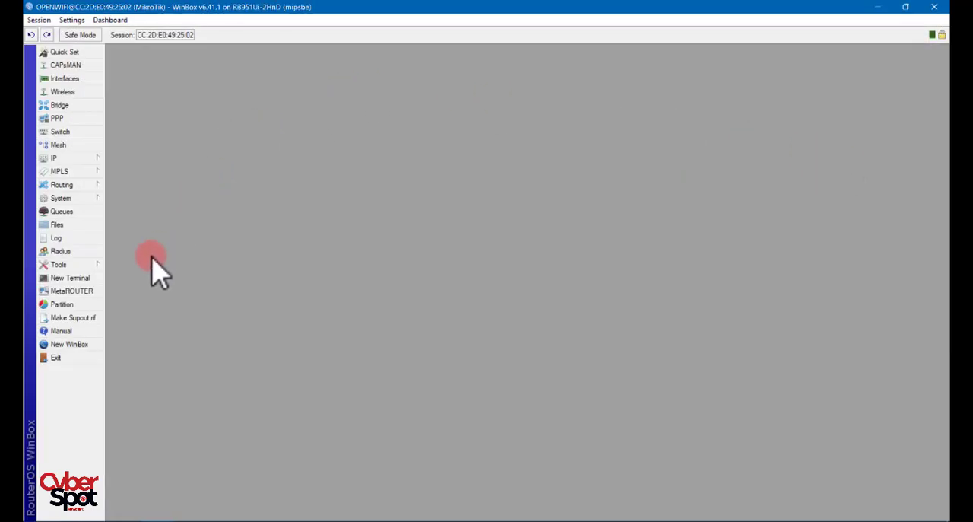
# - Examine the router's IP and MAC address entries in a new WinBox connection window, then close that window
pyautogui.click(65, 346)
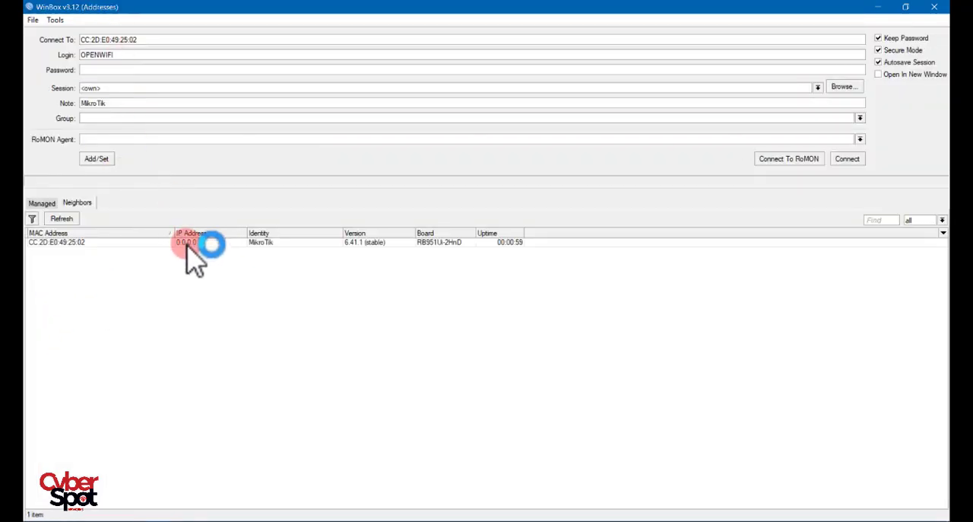
pyautogui.click(186, 242)
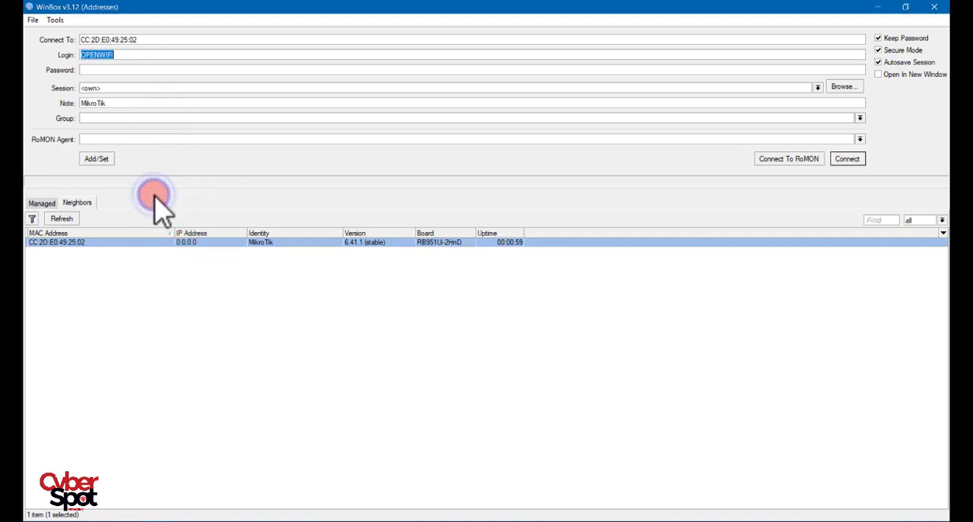
pyautogui.click(66, 243)
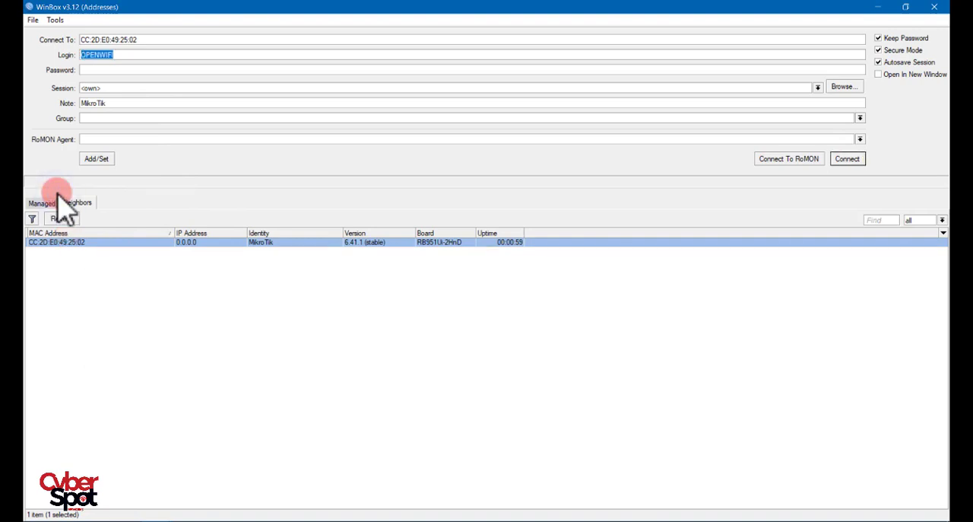
pyautogui.click(66, 243)
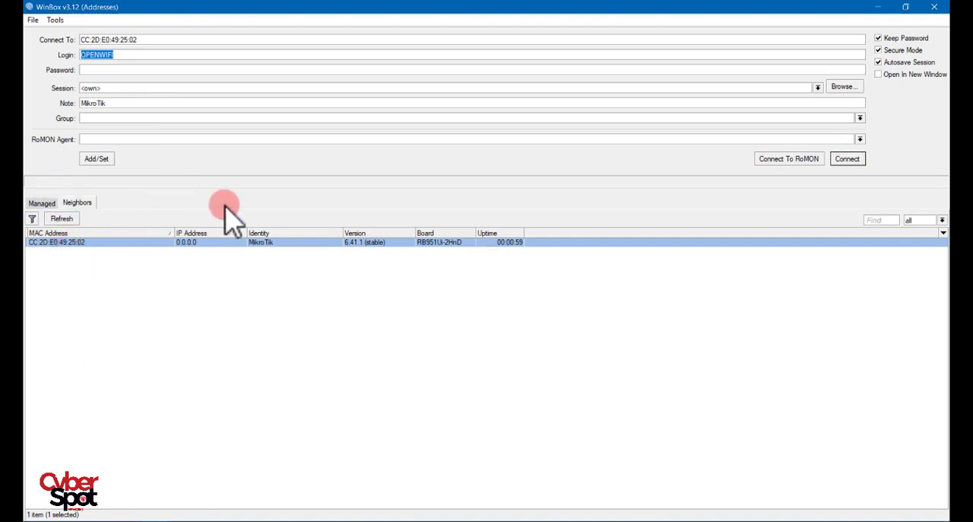
pyautogui.click(934, 7)
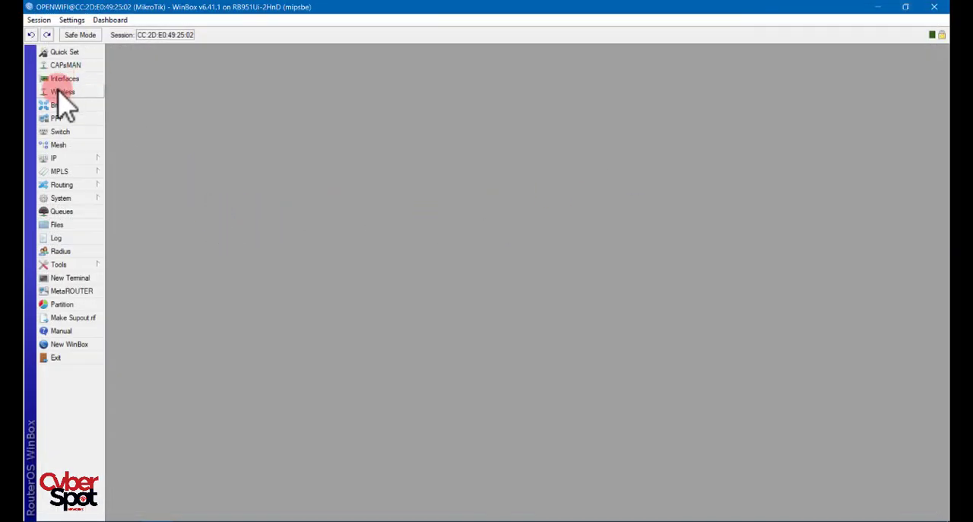
# - Review the router's interface list and its Quick Set page, leaving the Quick Set values as they are
pyautogui.click(60, 78)
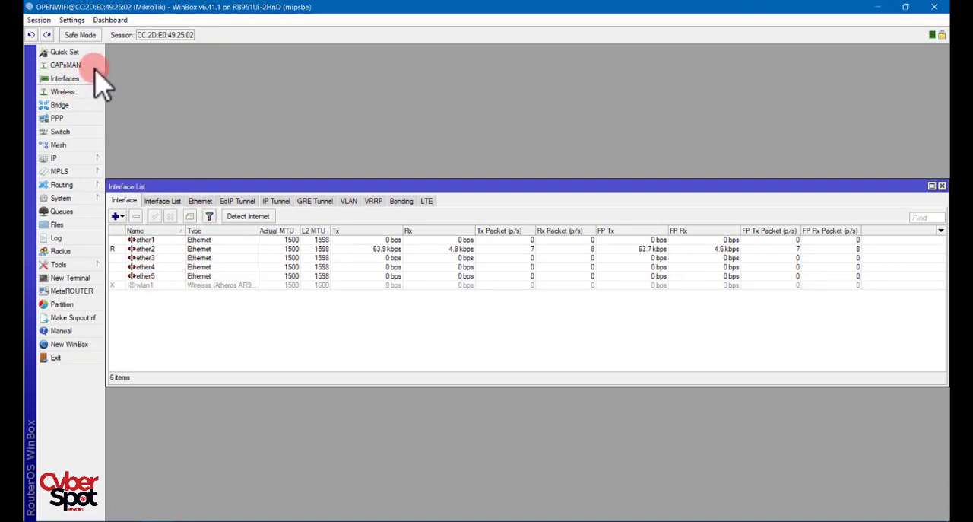
pyautogui.click(61, 51)
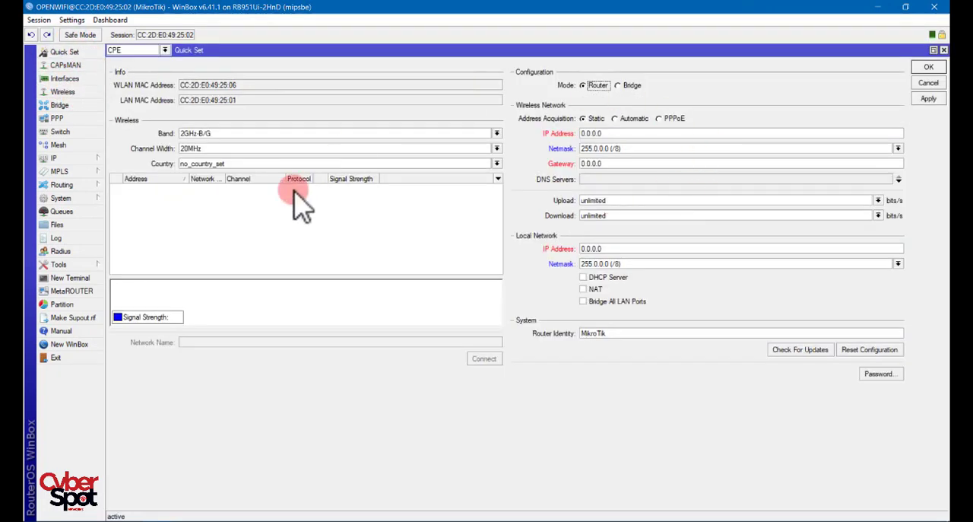
pyautogui.click(929, 67)
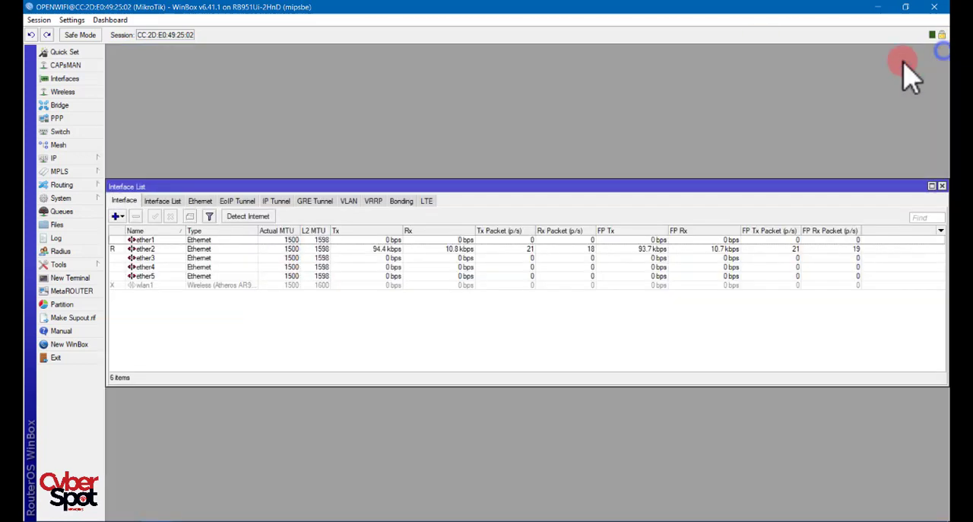
# - Check the firewall filter rules and the IP address list, then close the address and interface lists
pyautogui.click(55, 158)
pyautogui.click(128, 205)
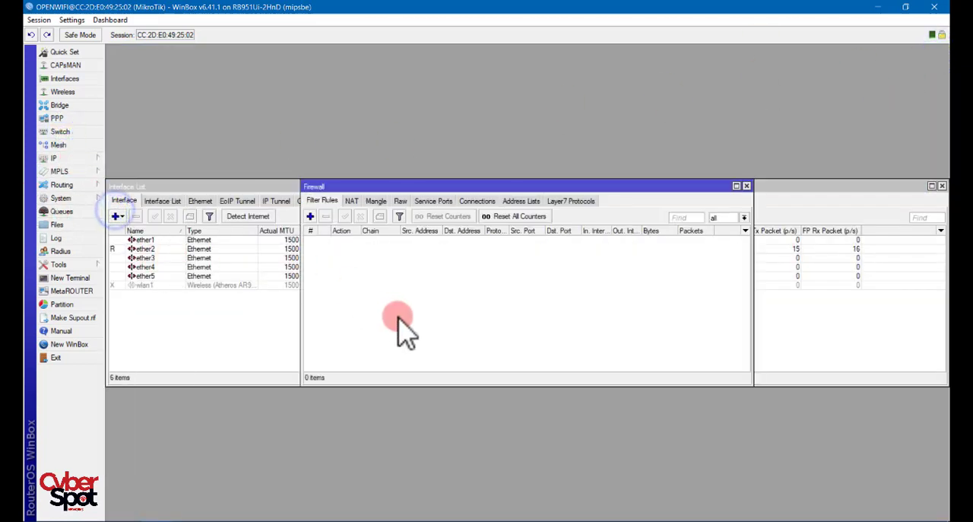
pyautogui.click(747, 186)
pyautogui.click(55, 157)
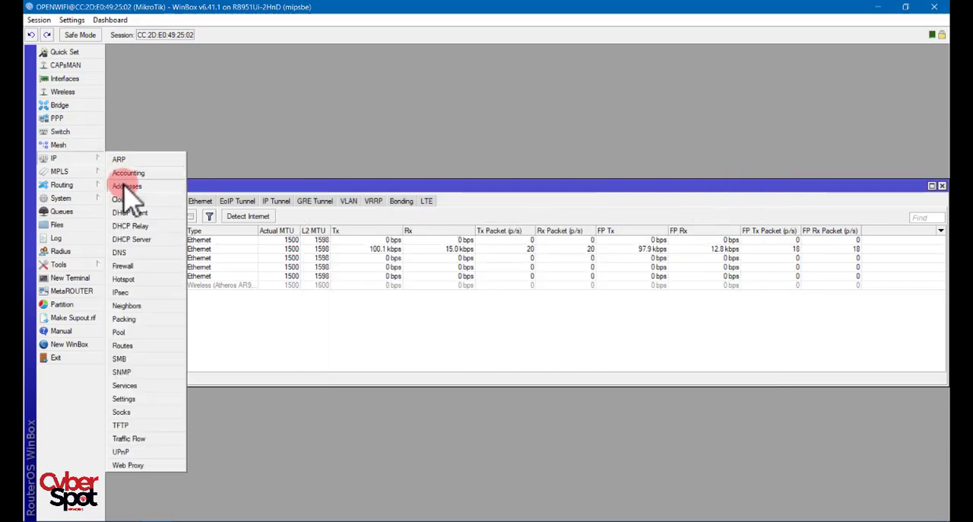
pyautogui.click(126, 190)
pyautogui.click(620, 193)
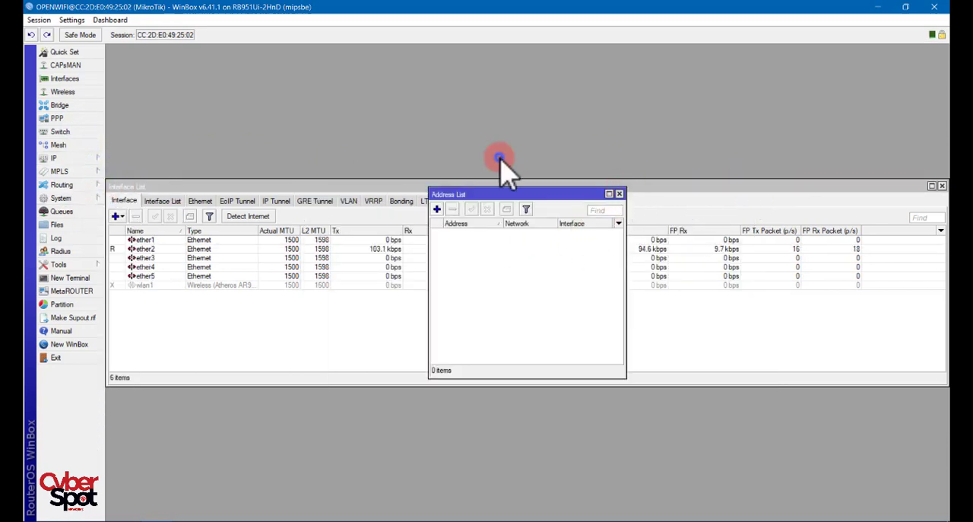
pyautogui.click(942, 185)
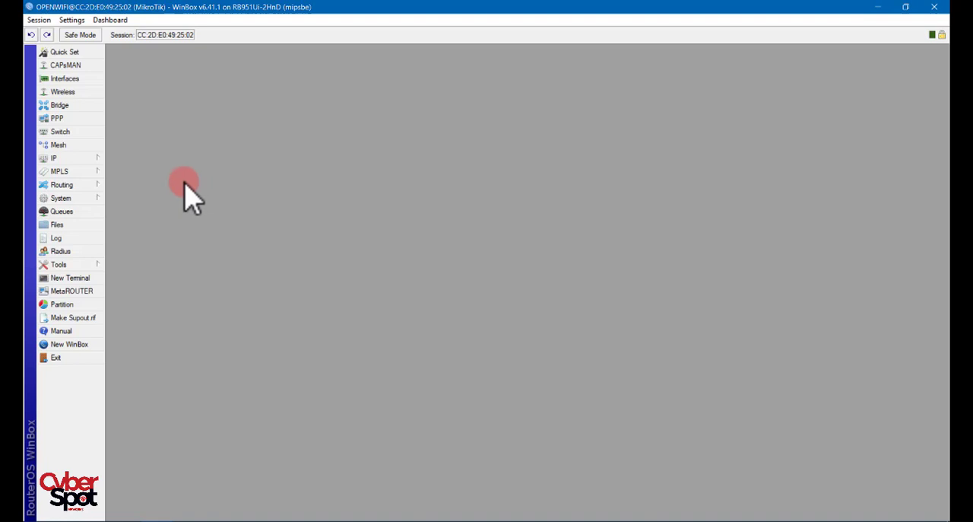
# - Open the router's file list, reconnect the dropped session and maximize the list window
pyautogui.click(58, 225)
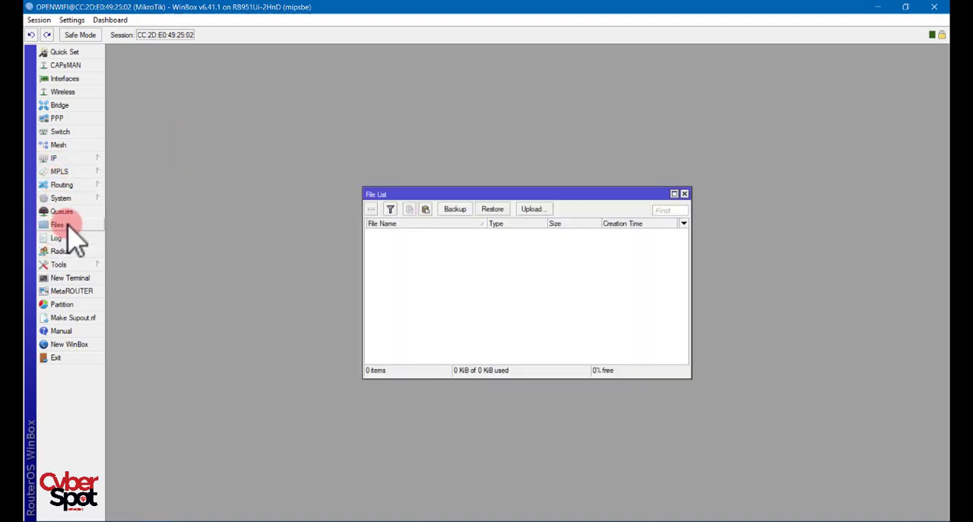
pyautogui.click(380, 194)
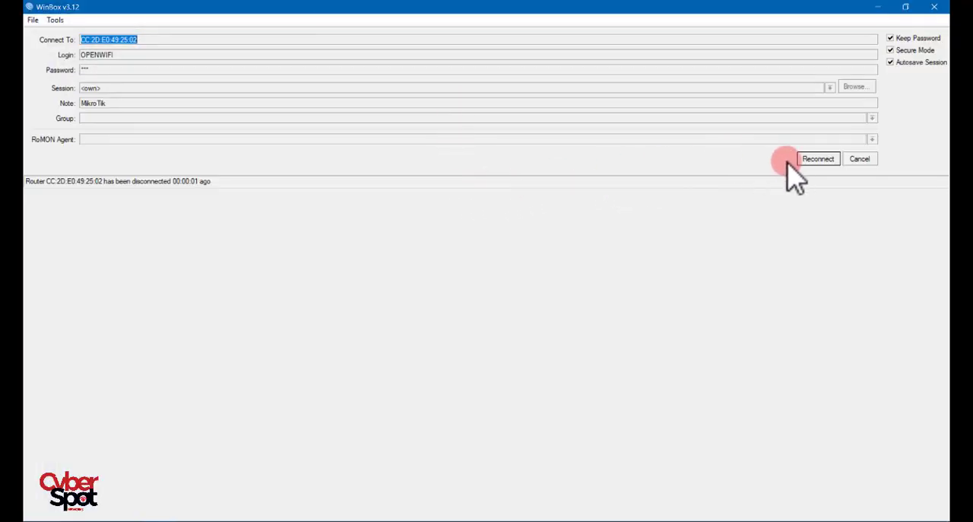
pyautogui.click(812, 159)
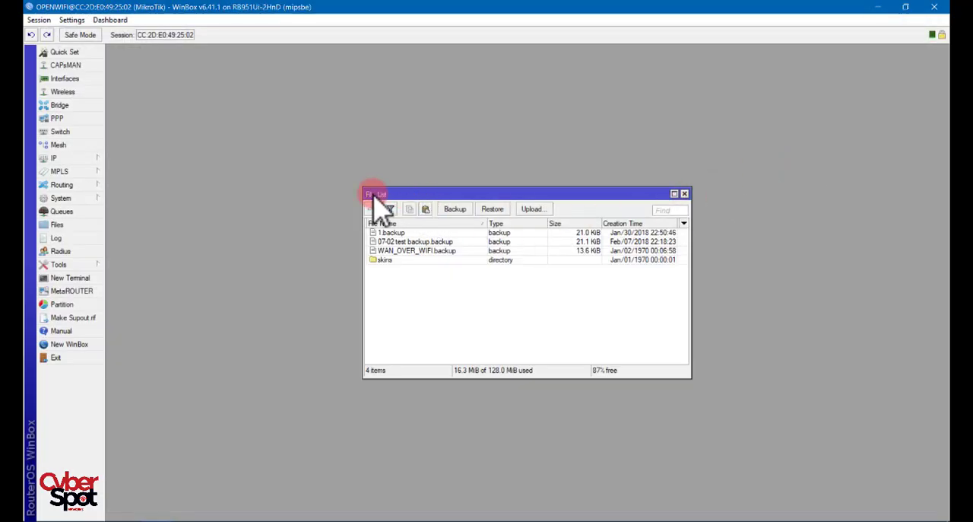
pyautogui.click(674, 194)
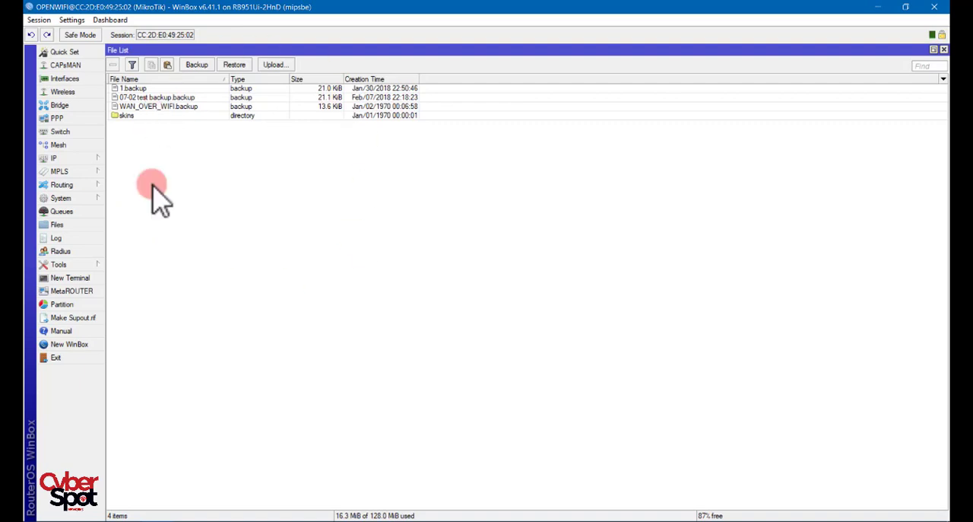
# - Restore the configuration from 07-02 test backup.backup without a password and confirm the reboot
pyautogui.click(159, 98)
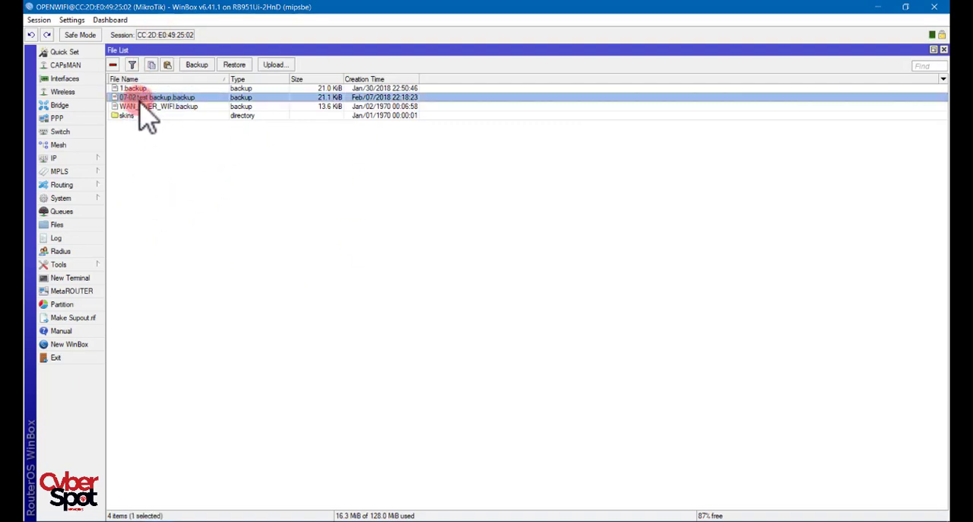
pyautogui.click(235, 65)
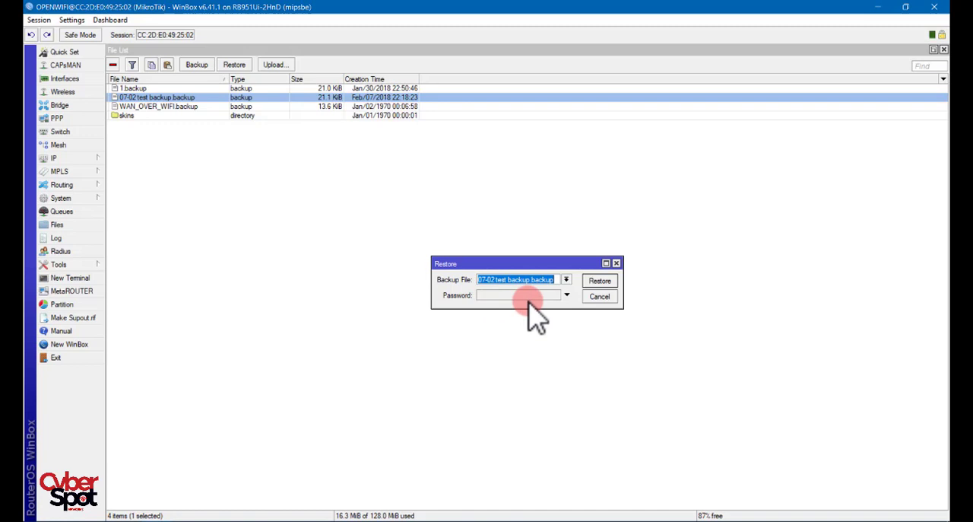
pyautogui.click(601, 281)
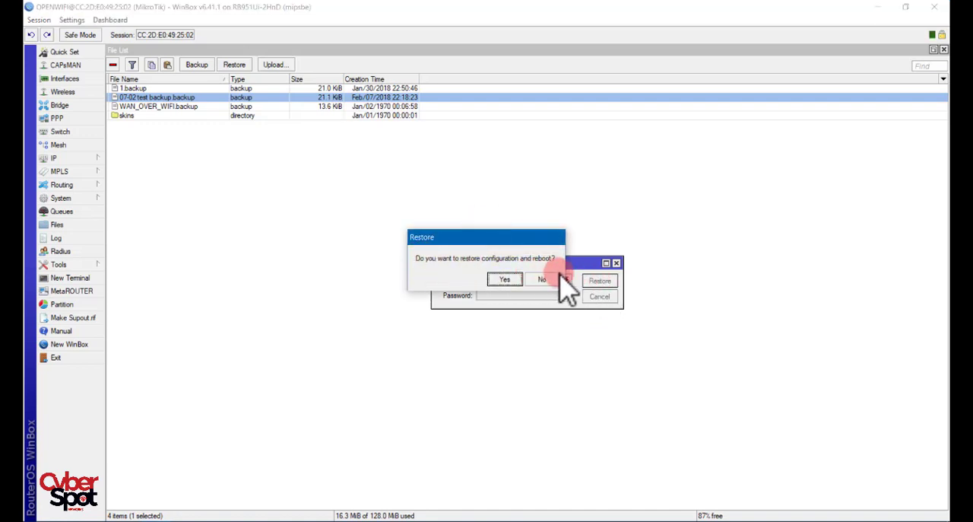
pyautogui.click(502, 279)
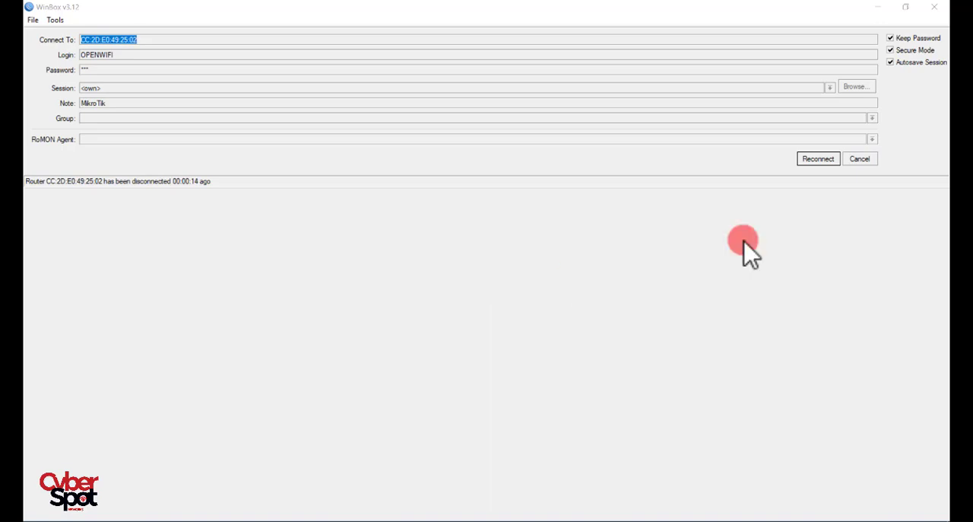
# - Abandon the dropped MAC session and connect to the LAB router at 192.168.1.1 with the OPENWIFI login
pyautogui.click(700, 126)
pyautogui.click(869, 158)
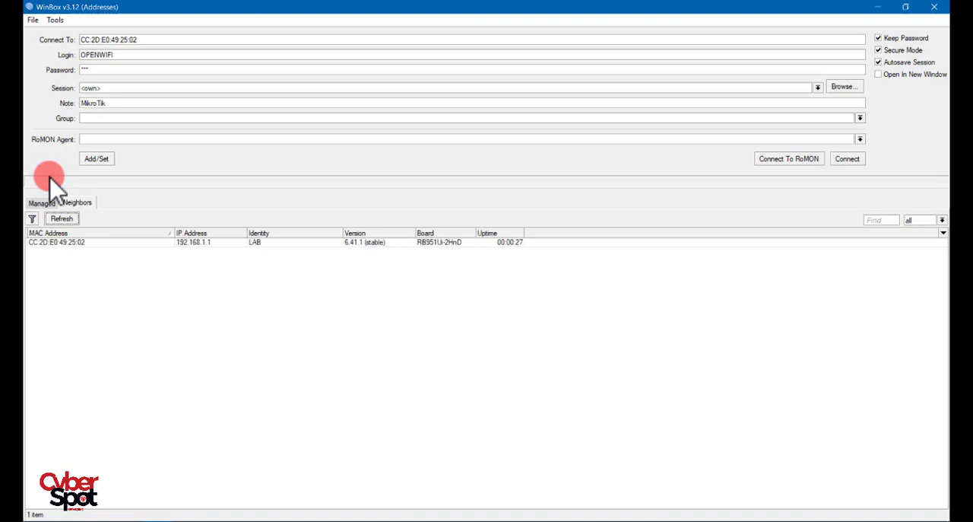
pyautogui.click(199, 243)
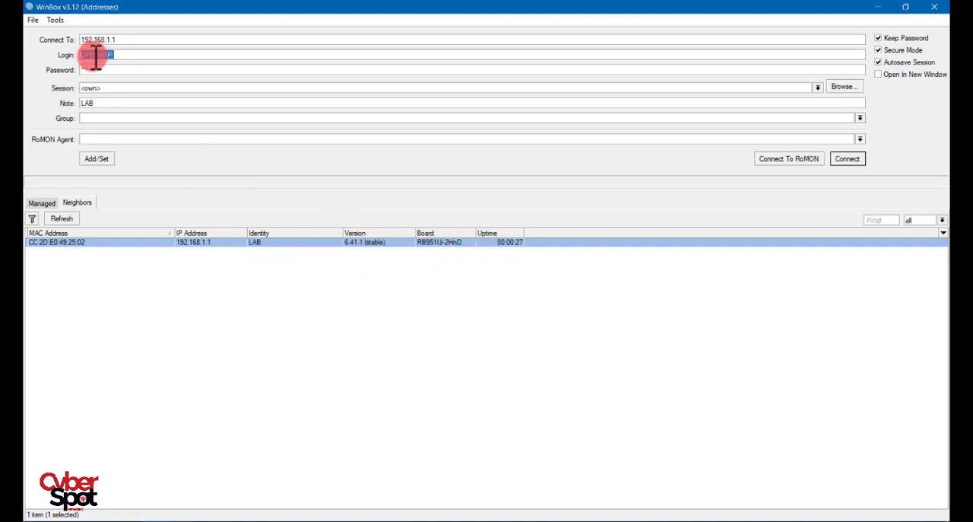
pyautogui.click(860, 159)
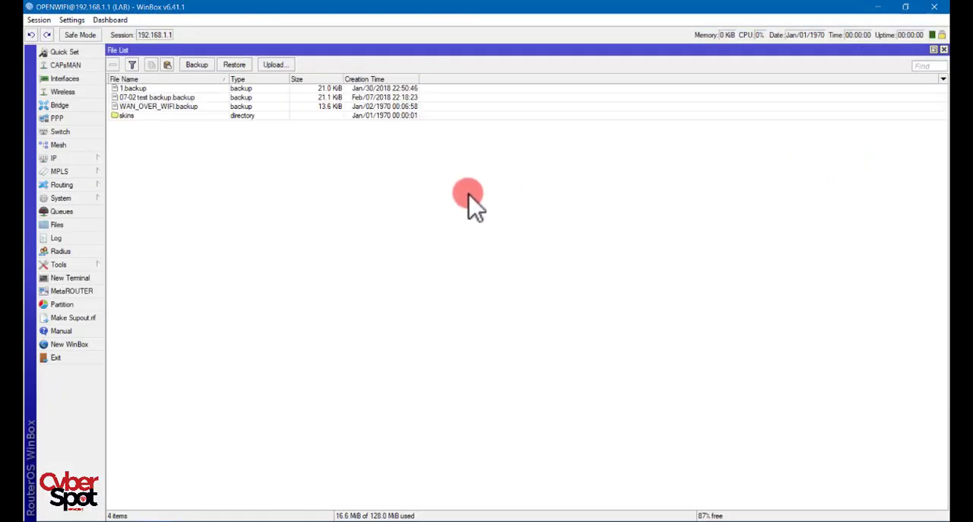
# - Review the wireless settings of the wlan1 interface, then close its properties
pyautogui.click(80, 91)
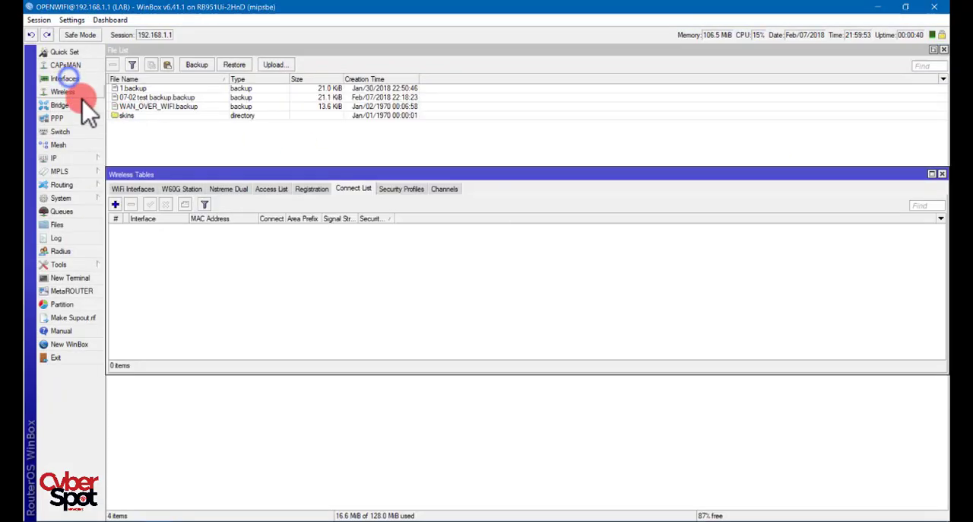
pyautogui.click(132, 189)
pyautogui.doubleClick(158, 228)
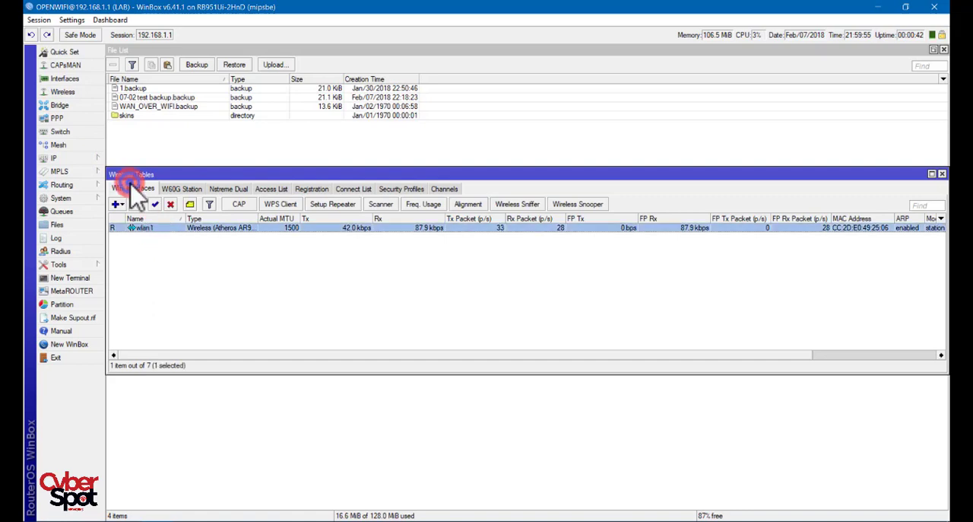
pyautogui.click(403, 66)
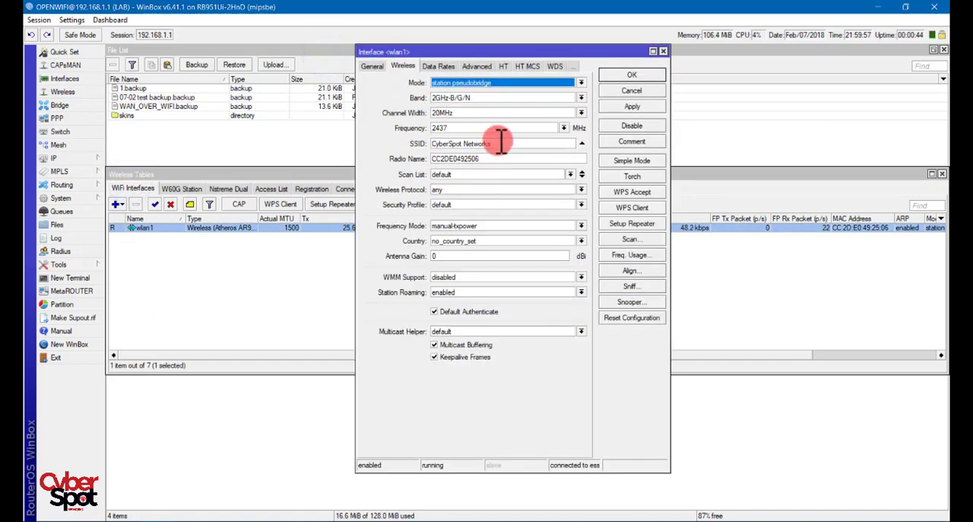
pyautogui.click(663, 52)
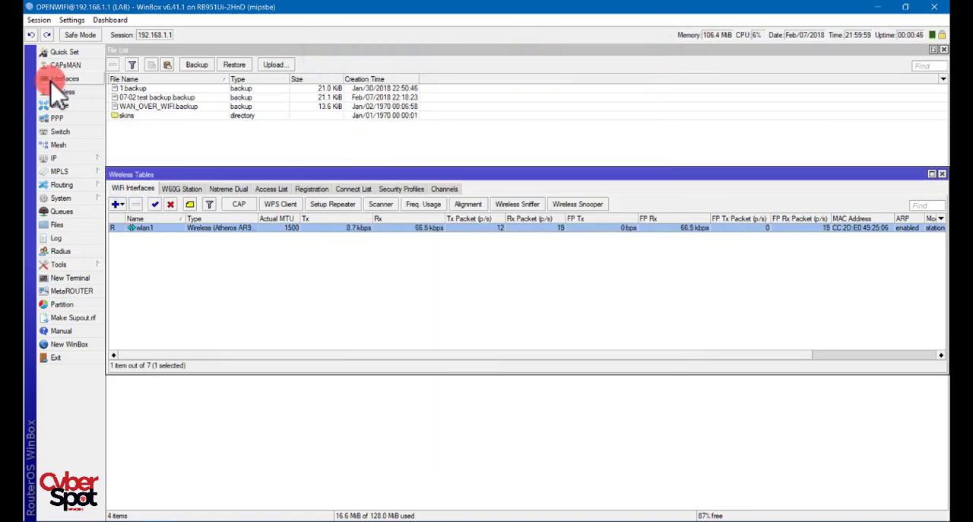
# - Check the restored interface list and IP addresses, then close all open windows including the wireless tables and file list
pyautogui.click(45, 78)
pyautogui.click(53, 157)
pyautogui.click(133, 191)
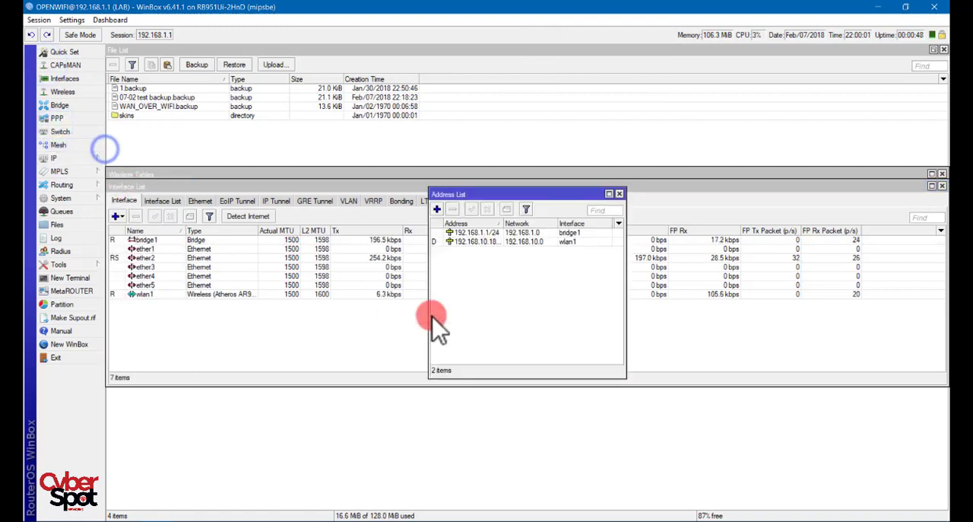
pyautogui.click(619, 193)
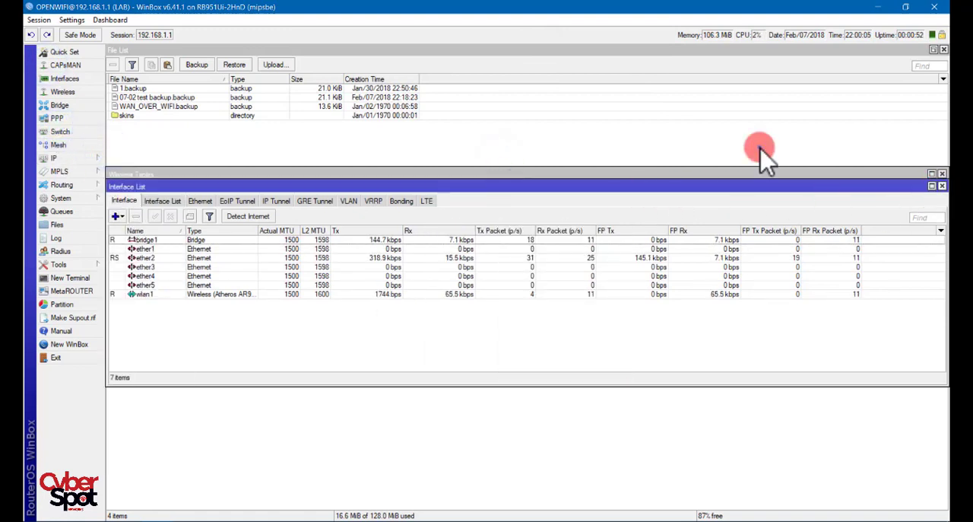
pyautogui.click(942, 185)
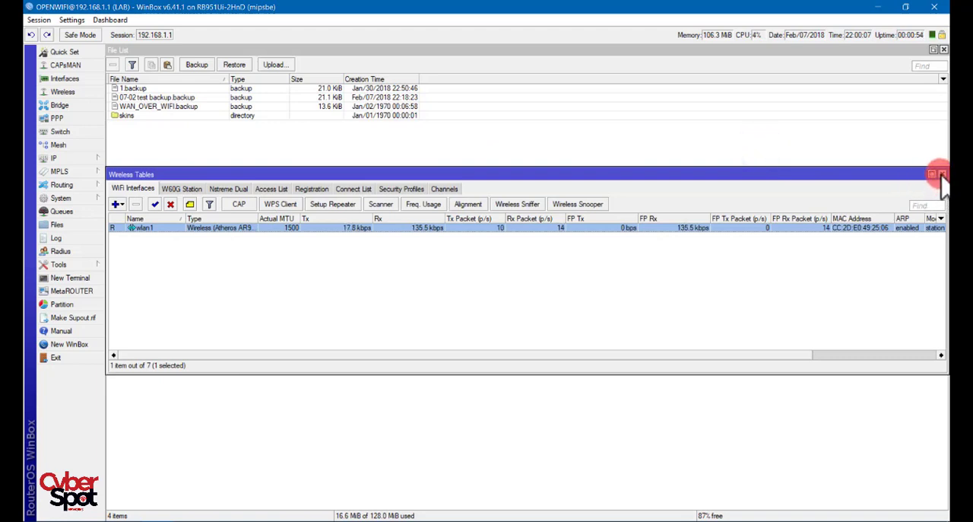
pyautogui.click(942, 174)
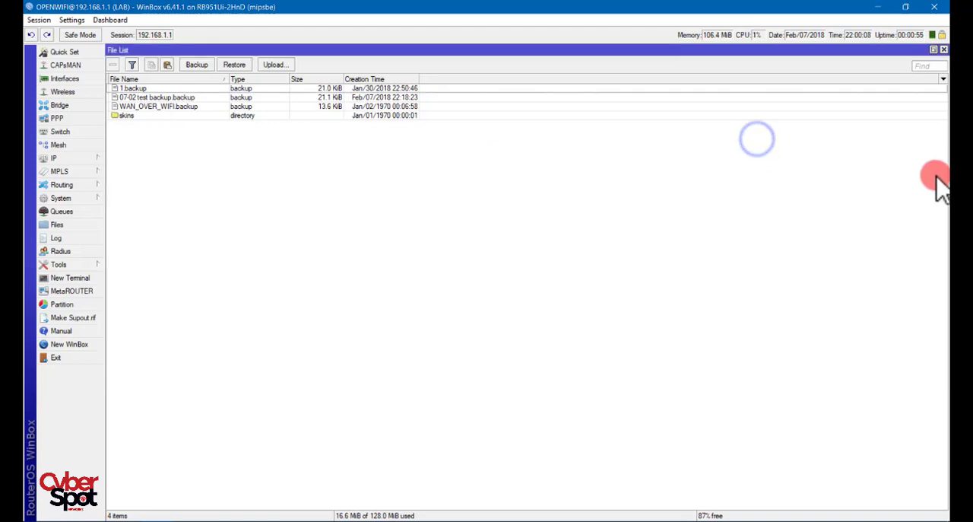
pyautogui.click(943, 50)
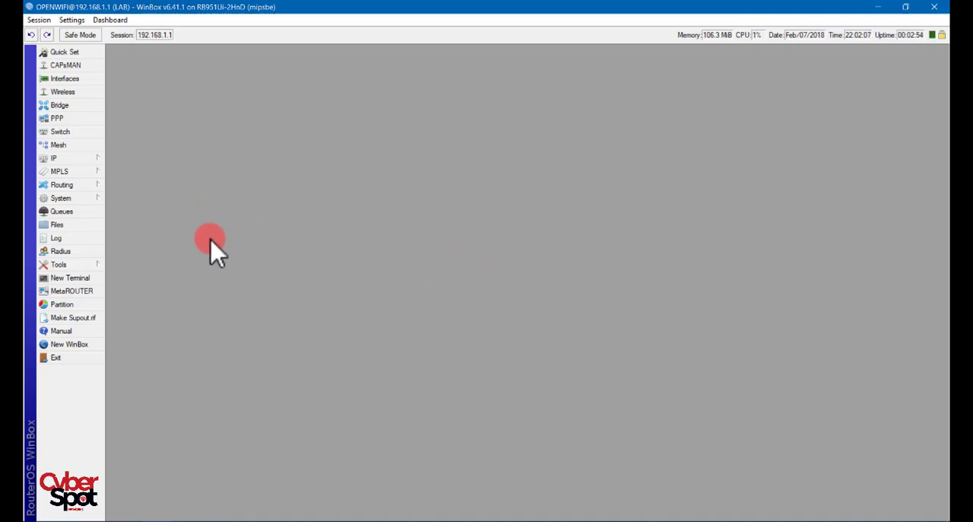
# - Enter the ip address command level in a maximized terminal and display the matching IP configuration entries
pyautogui.click(69, 279)
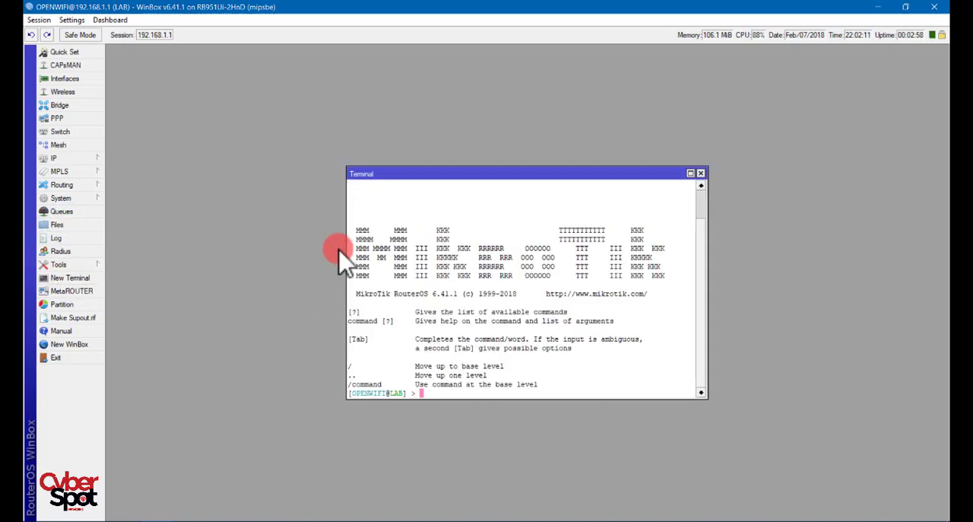
pyautogui.click(690, 173)
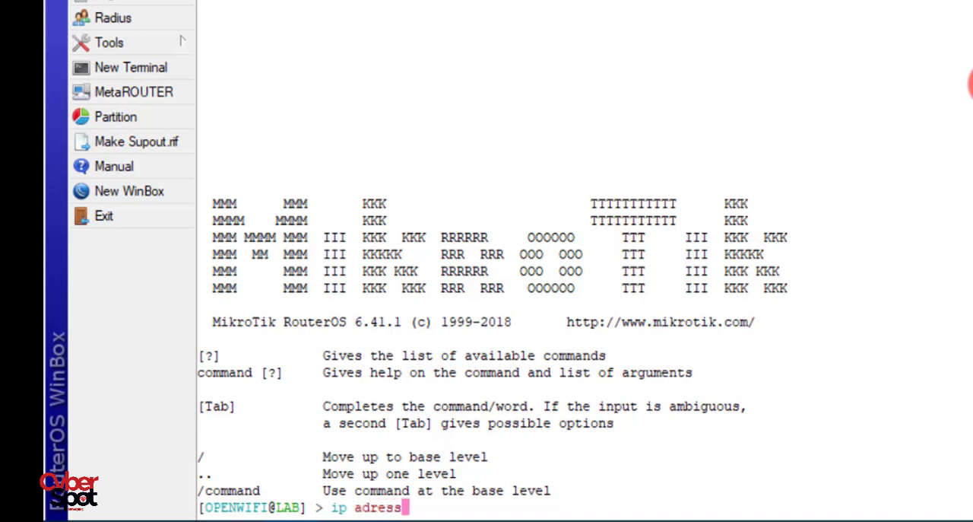
pyautogui.press('BackSpace')
pyautogui.press('BackSpace')
pyautogui.press('BackSpace')
pyautogui.press('BackSpace')
pyautogui.press('BackSpace')
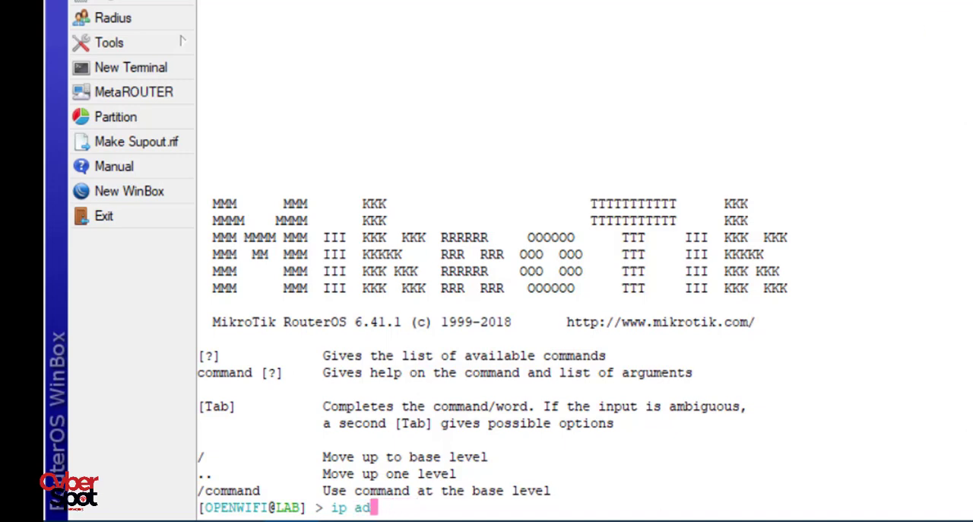
pyautogui.click(183, 41)
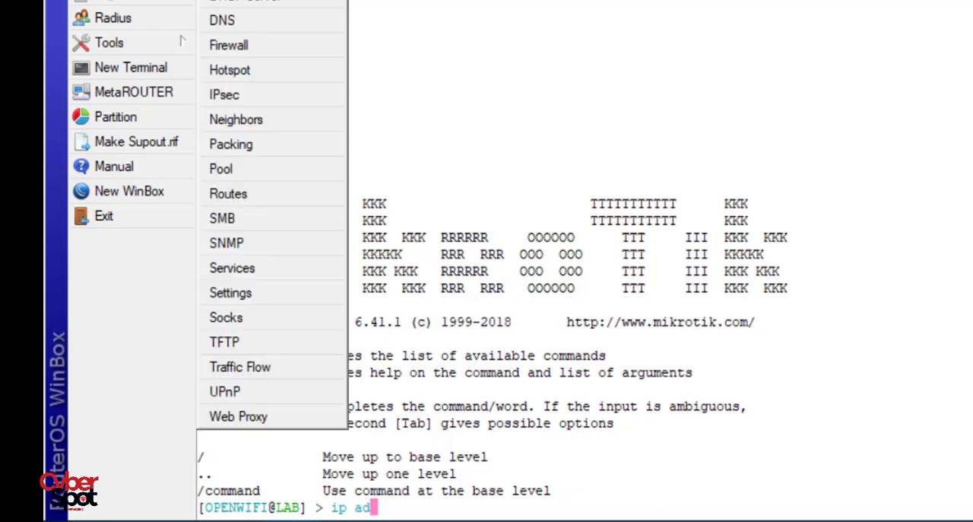
pyautogui.click(535, 13)
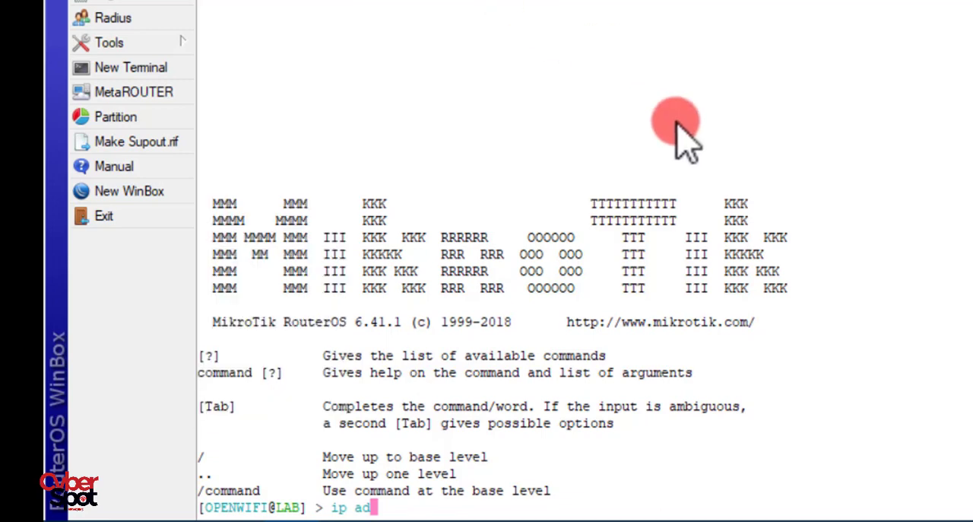
pyautogui.write('dr')
pyautogui.press('Tab')
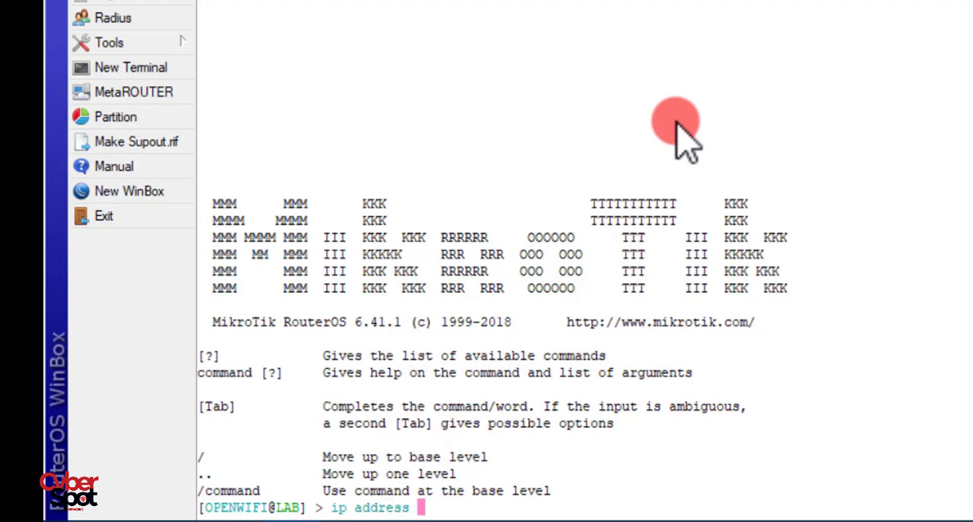
pyautogui.press('Return')
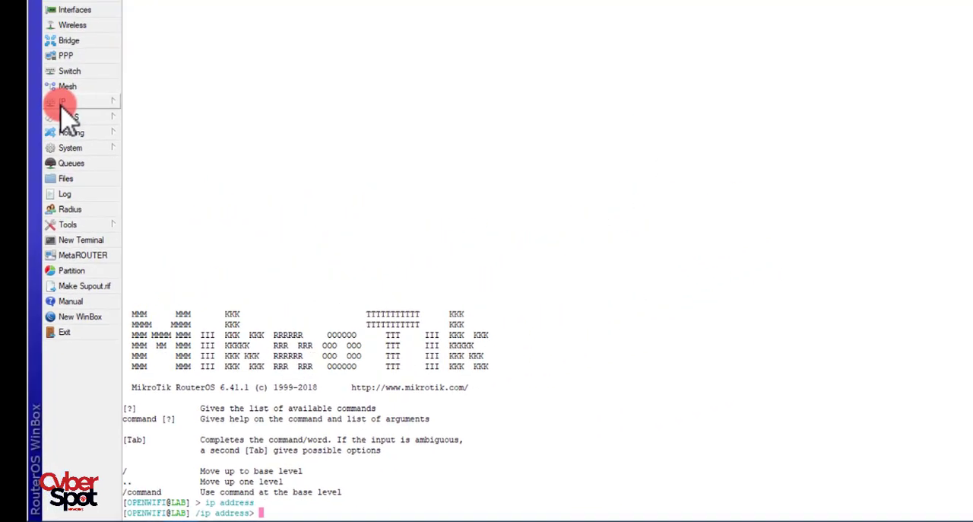
pyautogui.click(54, 157)
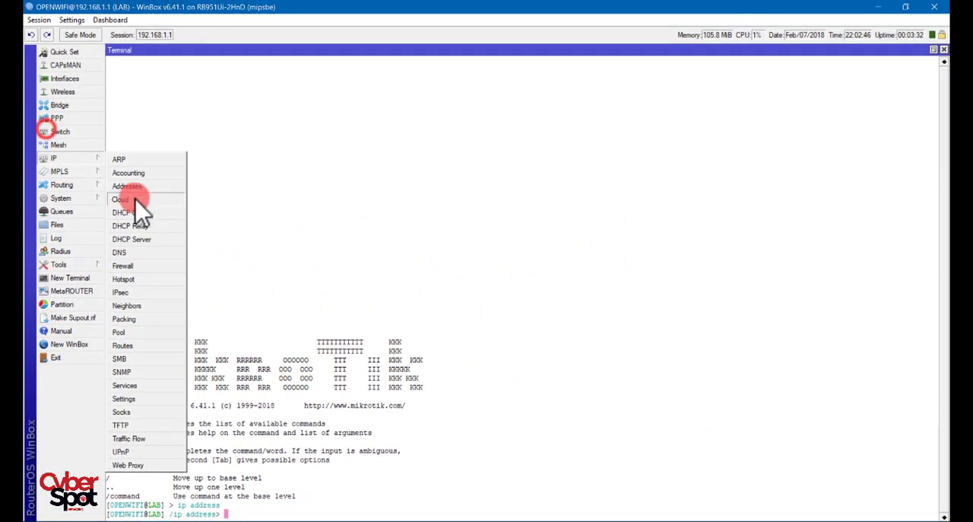
# - View the router's IP address list in its graphical window, then close it
pyautogui.click(308, 153)
pyautogui.click(65, 158)
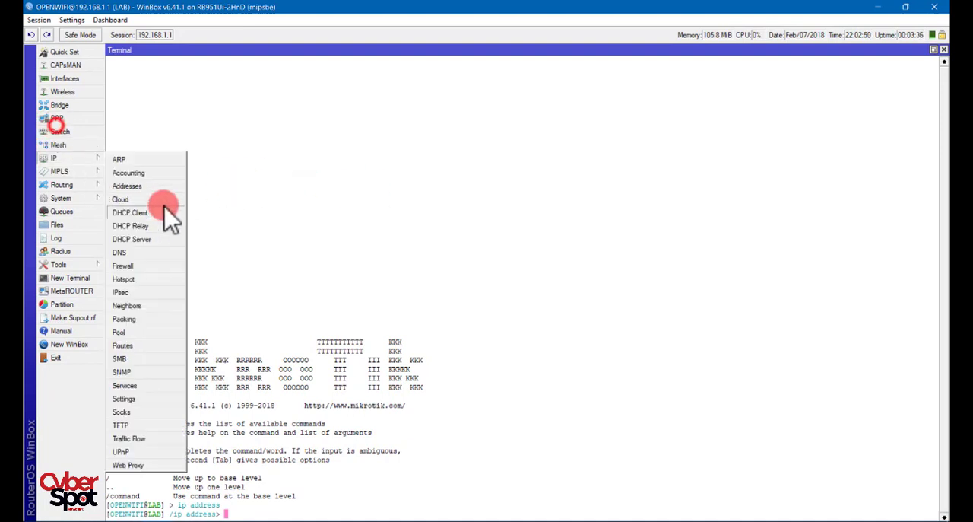
pyautogui.click(128, 186)
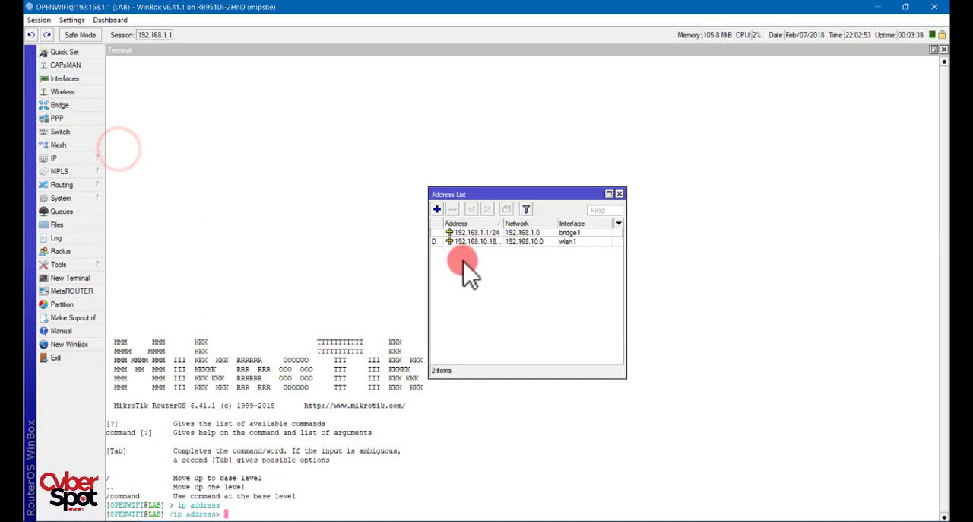
pyautogui.click(502, 160)
# - Print the IP addresses in the terminal and compare them with the graphical address list, closing that list when finished
pyautogui.write('pri')
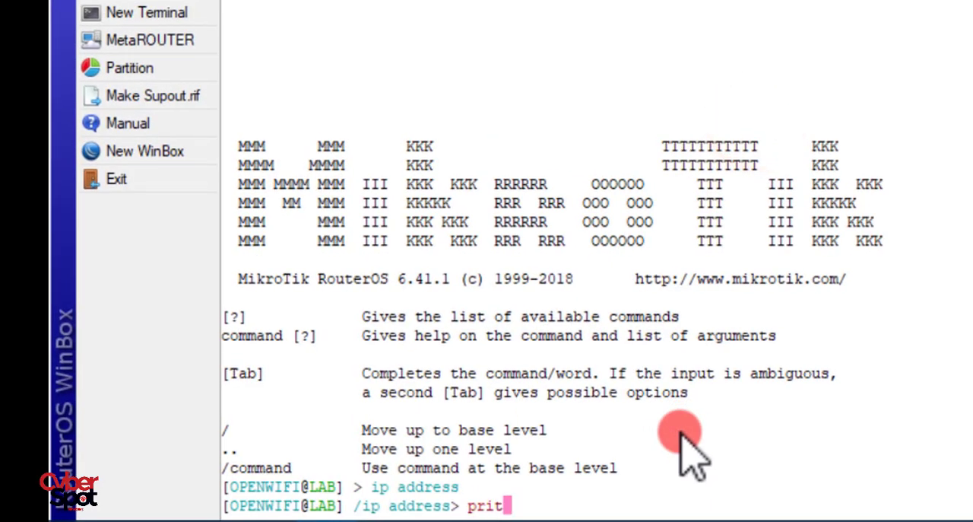
pyautogui.write('nt')
pyautogui.press('Return')
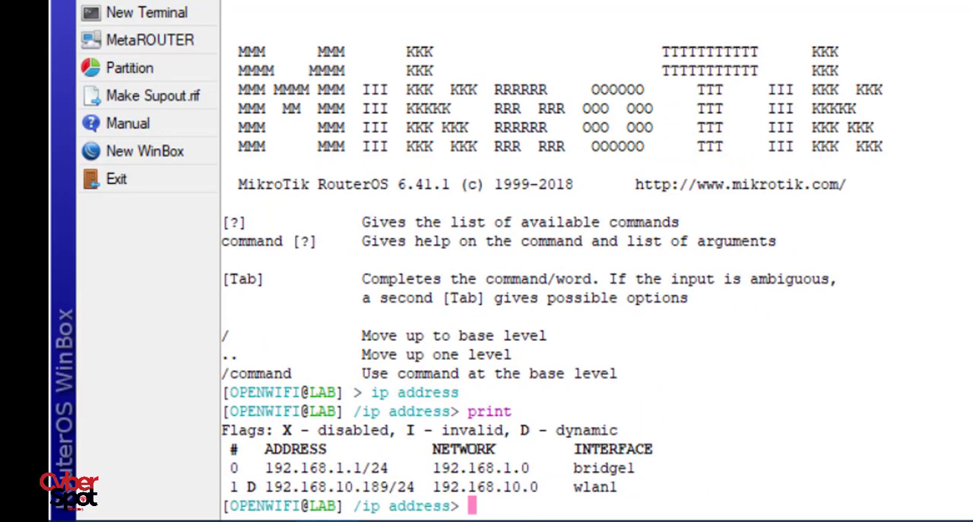
pyautogui.click(122, 1)
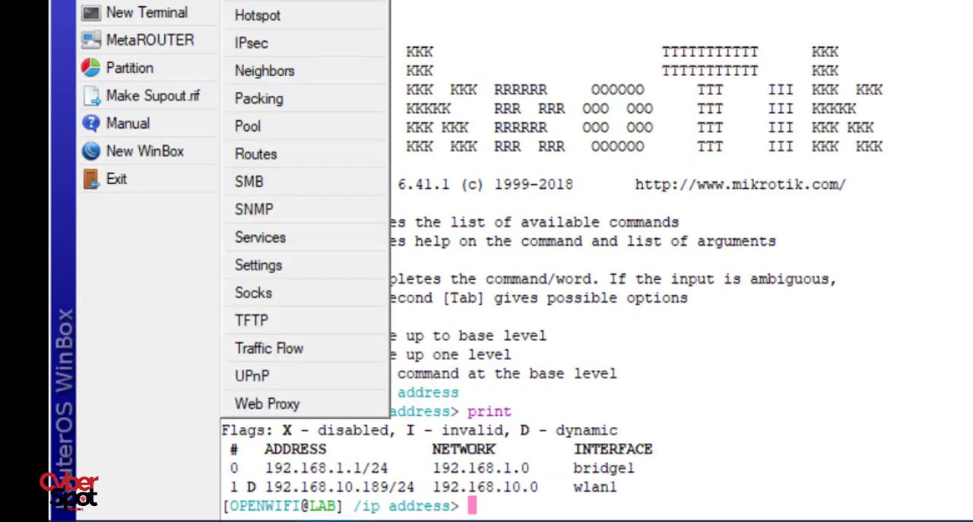
pyautogui.click(260, 1)
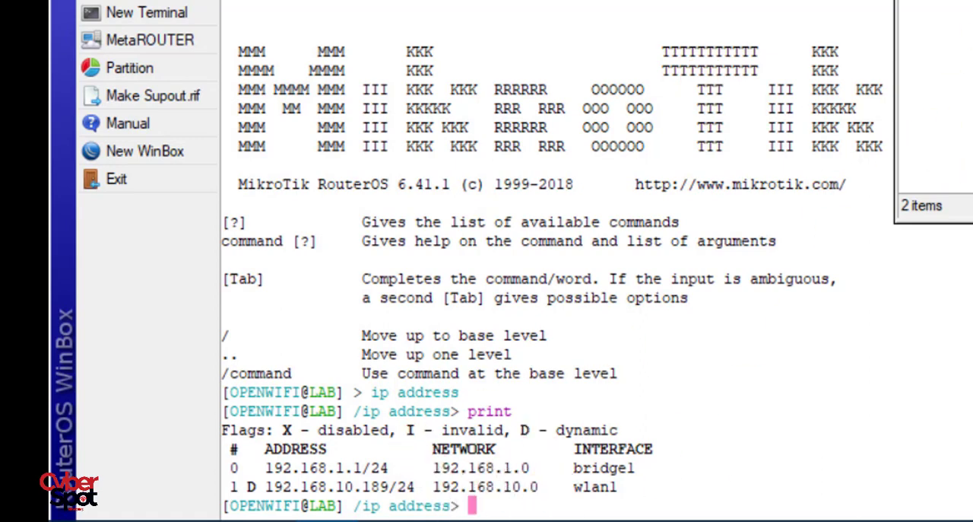
pyautogui.click(972, 1)
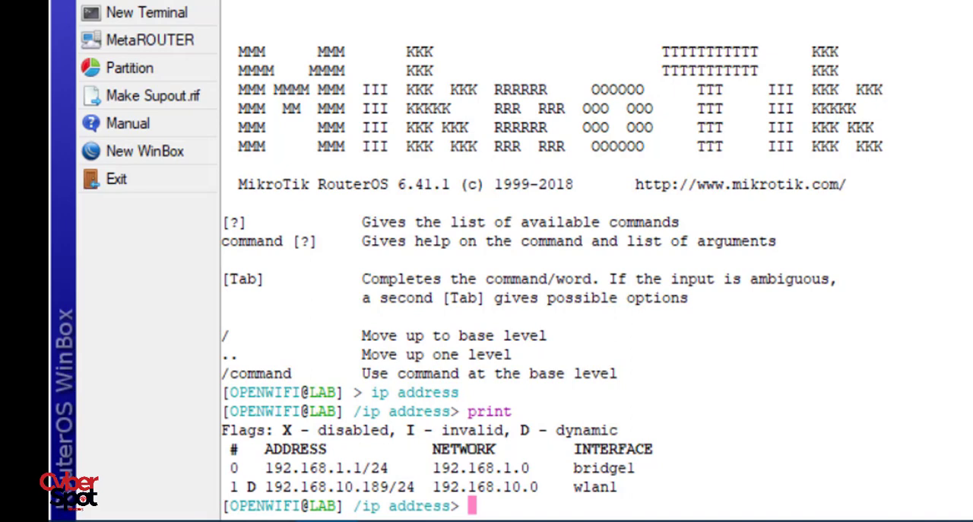
# - Move the terminal up from ip address to the base level and enter the ip firewall level
pyautogui.write('..')
pyautogui.press('Return')
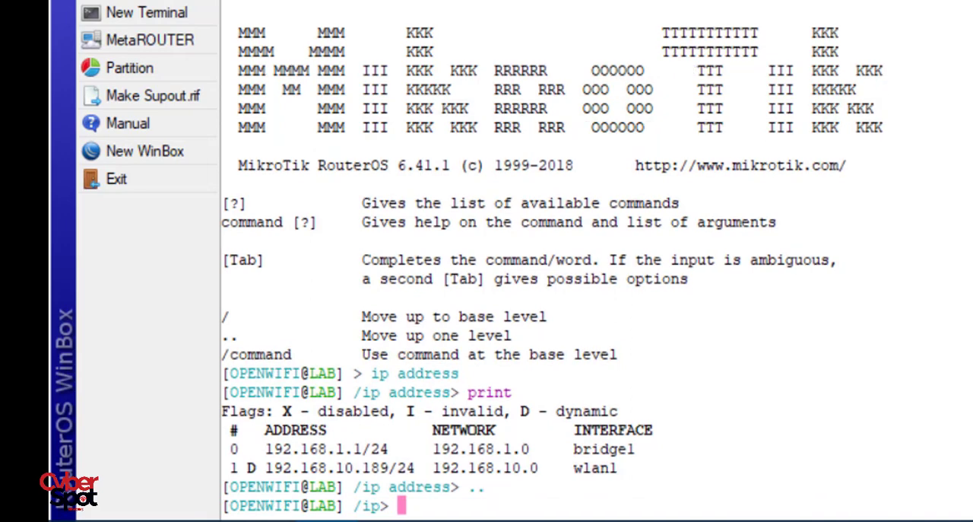
pyautogui.write('..')
pyautogui.press('Return')
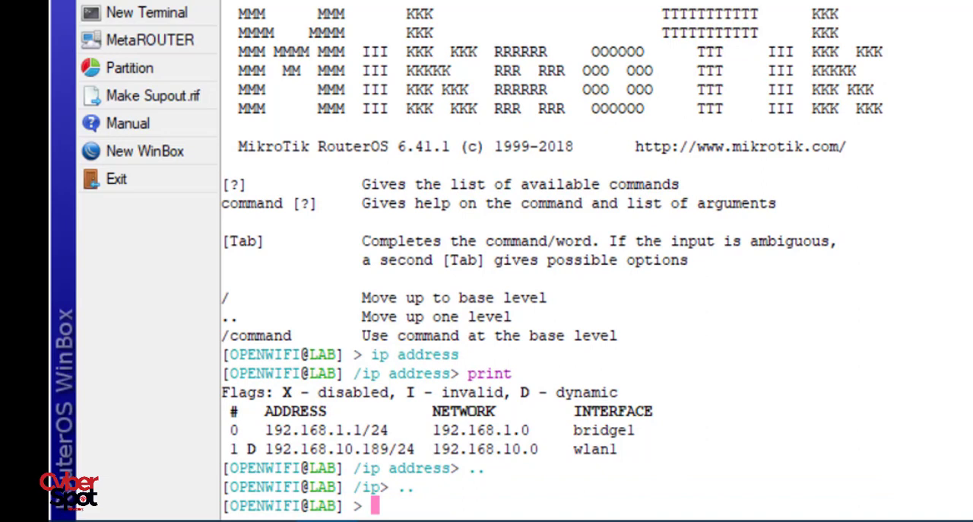
pyautogui.write('ip f')
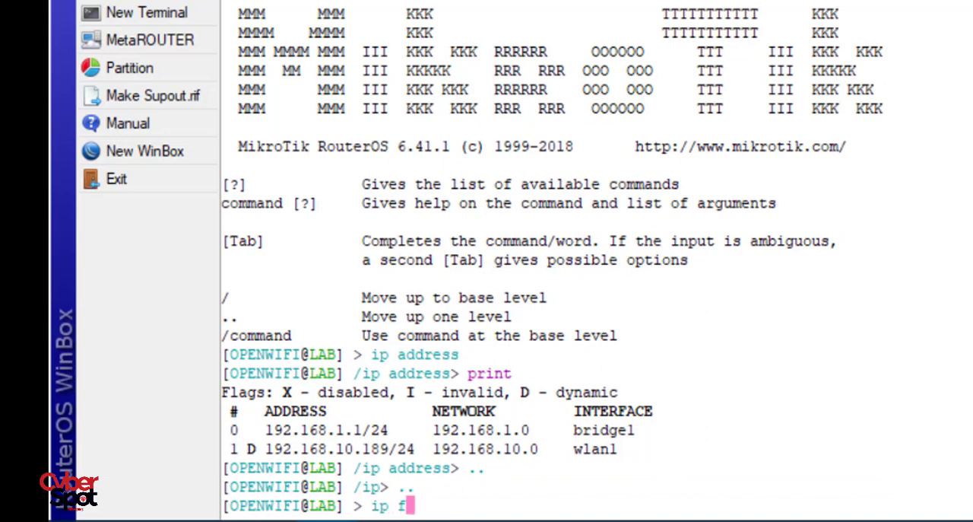
pyautogui.write('irew')
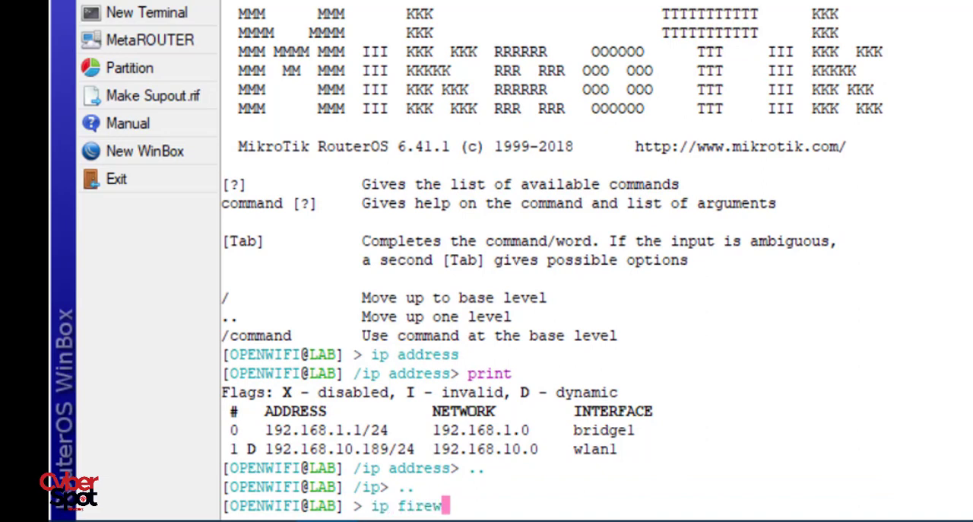
pyautogui.press('Tab')
pyautogui.press('Return')
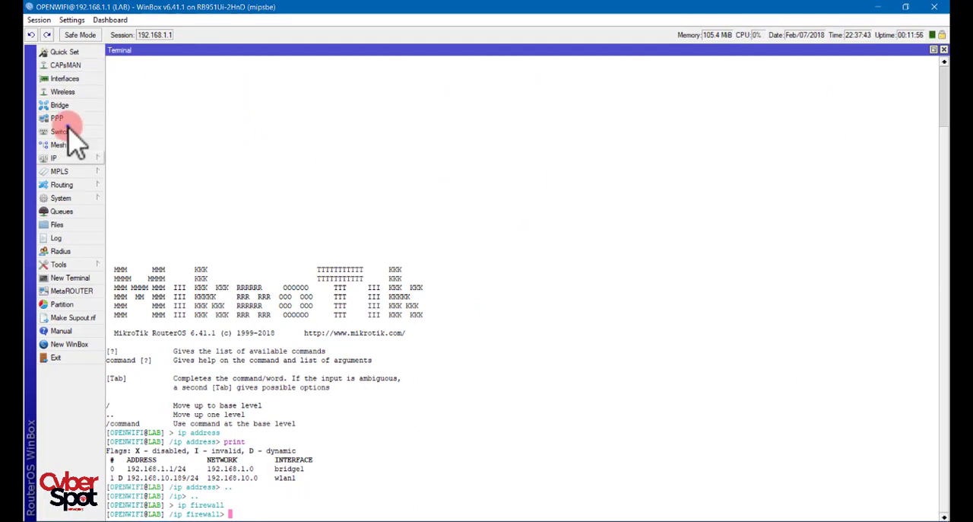
# - View the filter rules in the graphical Firewall window, then return to the terminal
pyautogui.click(68, 156)
pyautogui.click(122, 266)
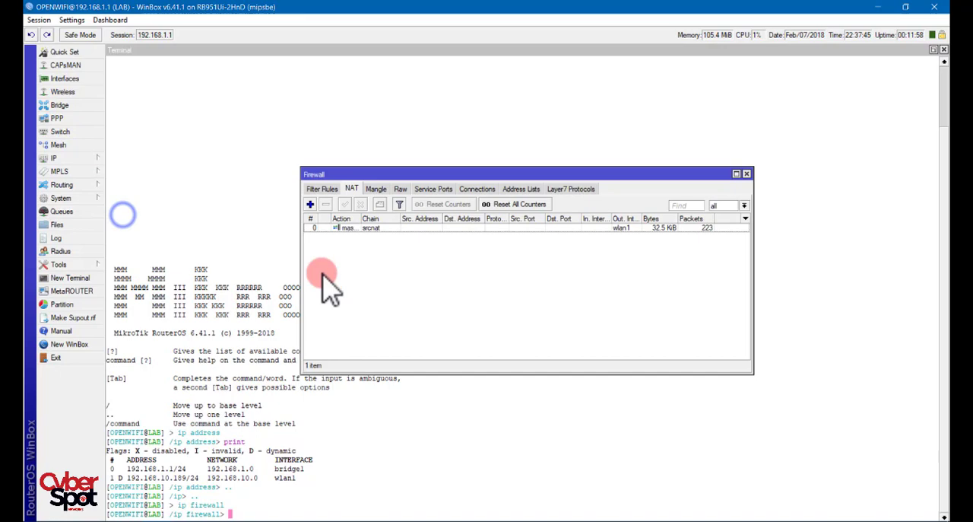
pyautogui.click(321, 189)
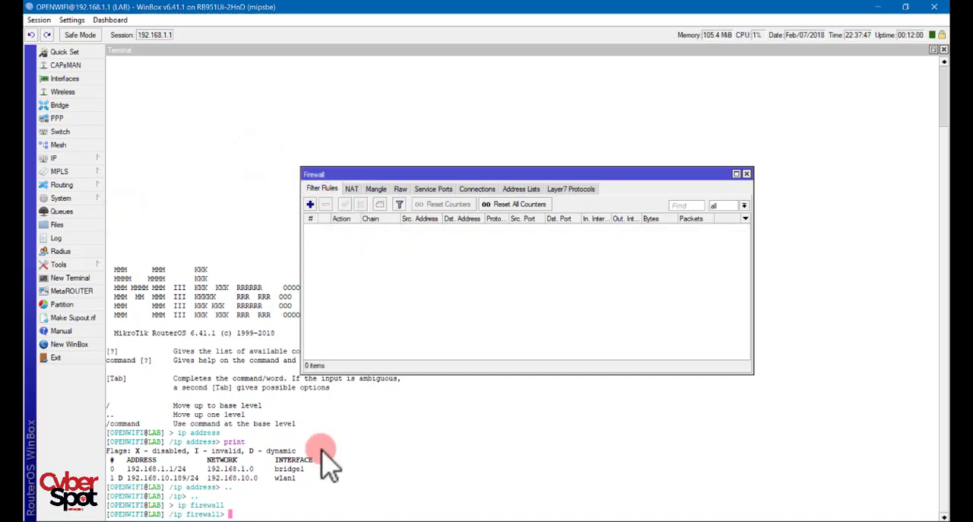
pyautogui.click(315, 495)
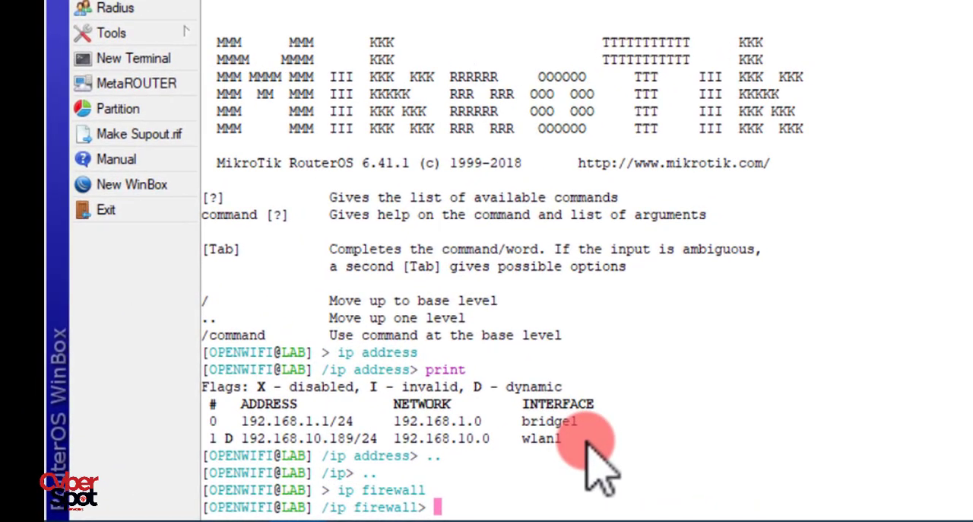
# - List the commands available under filter in the terminal and enter the ip firewall filter level
pyautogui.write('filter')
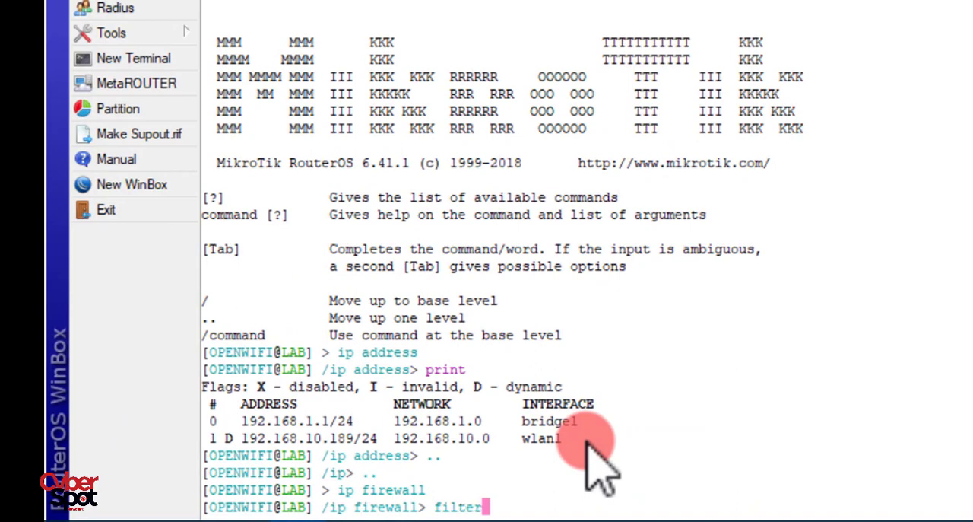
pyautogui.press('Tab')
pyautogui.press('Tab')
pyautogui.press('Return')
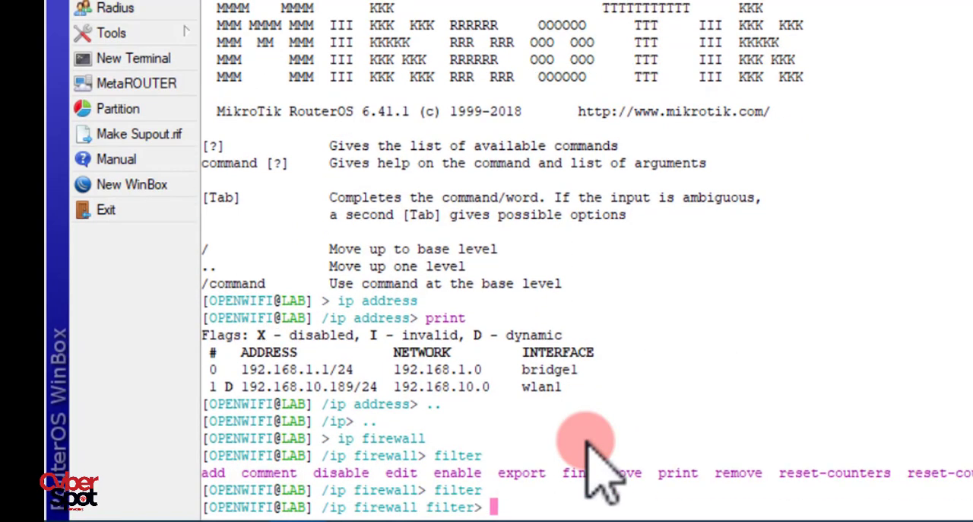
# - Print the firewall filter rules in the terminal and open the graphical firewall rules for comparison
pyautogui.write('prin')
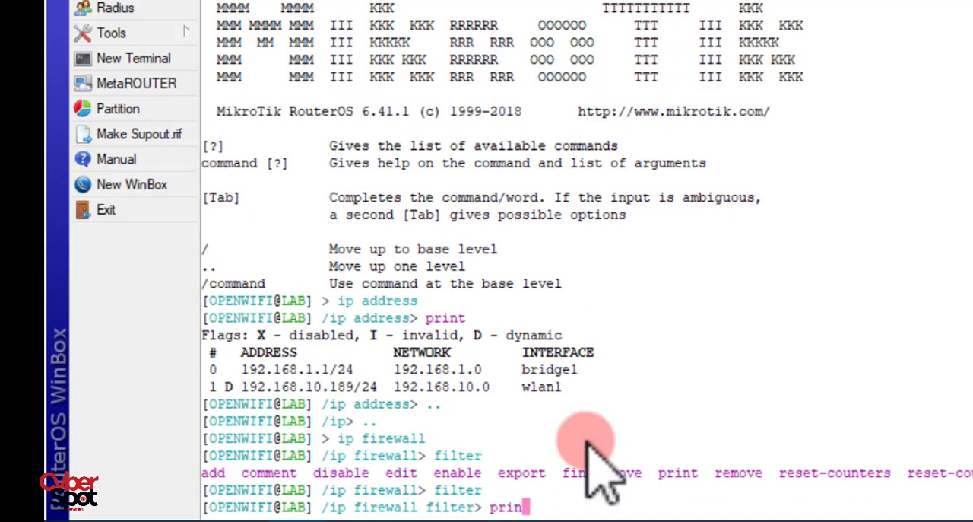
pyautogui.press('BackSpace')
pyautogui.press('BackSpace')
pyautogui.press('BackSpace')
pyautogui.write('rint')
pyautogui.press('Return')
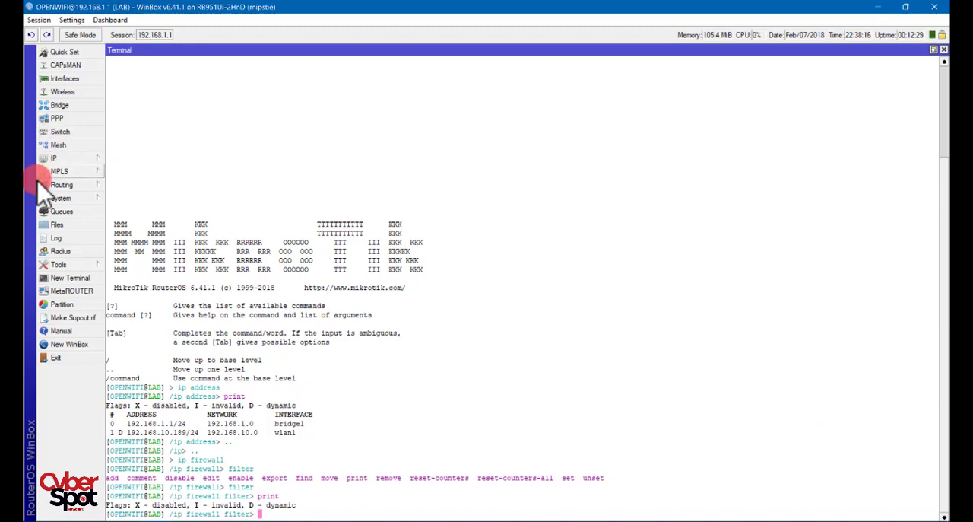
pyautogui.click(53, 158)
pyautogui.click(162, 265)
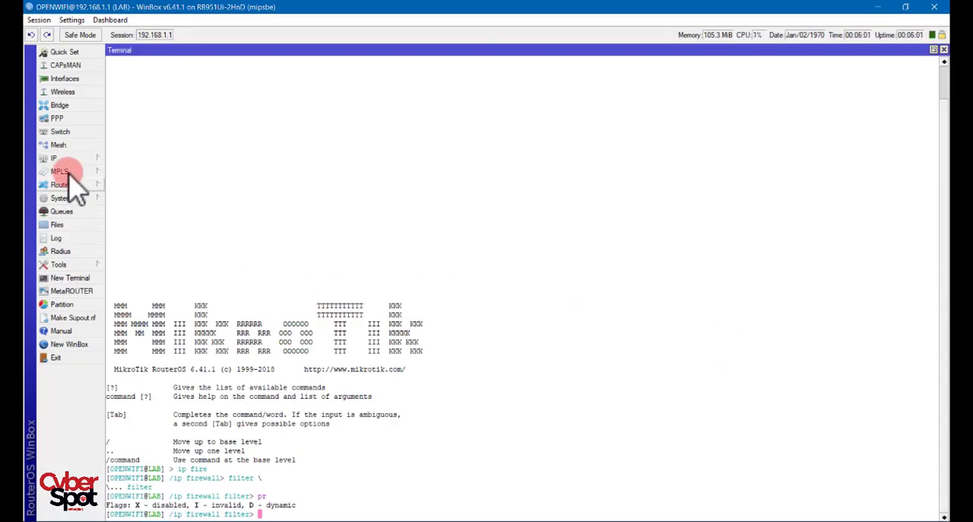
# - Review the IP route list with its destination address column widened, then close it
pyautogui.click(67, 159)
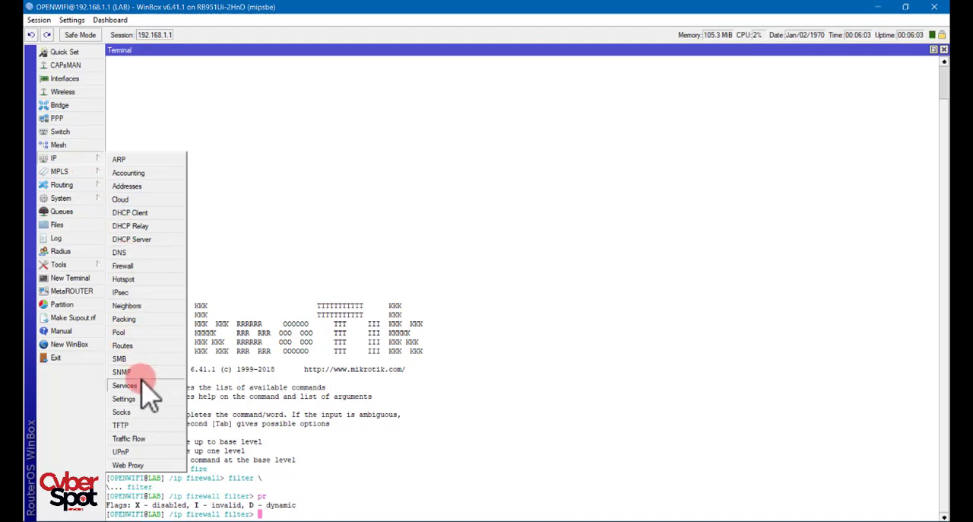
pyautogui.click(122, 346)
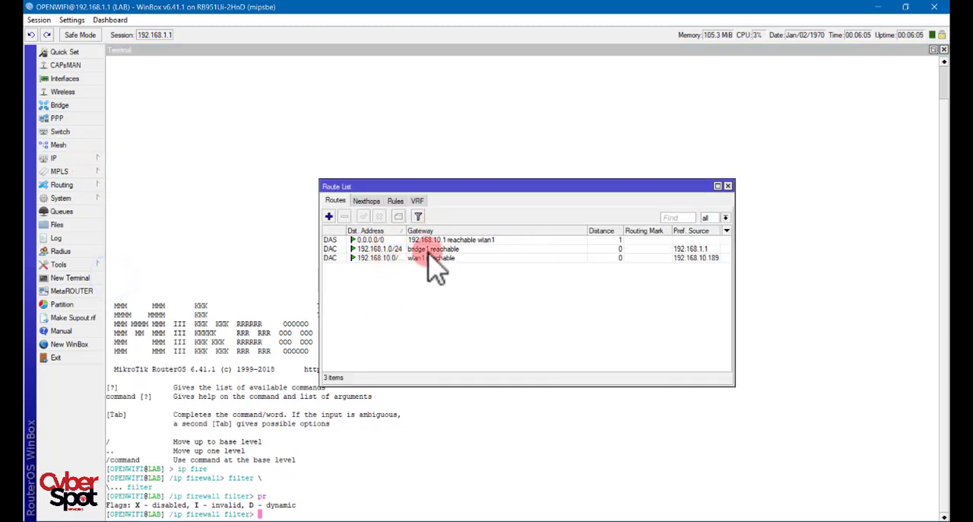
pyautogui.moveTo(406, 230); pyautogui.dragTo(438, 231)
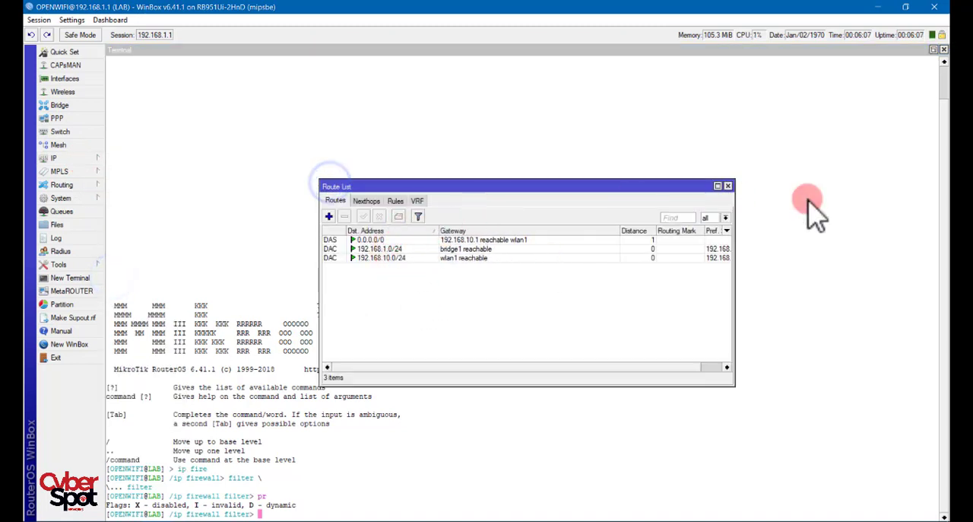
pyautogui.click(728, 186)
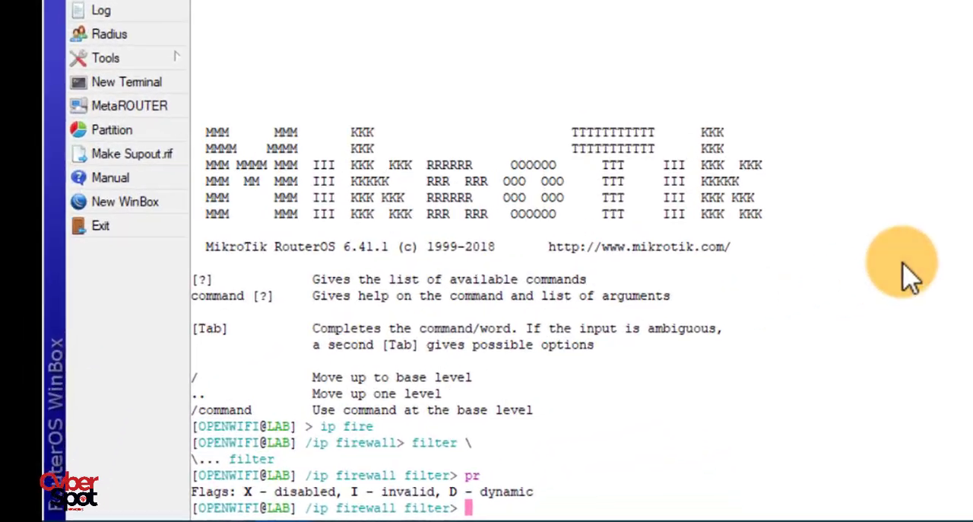
# - Return the terminal to the base level, enter the ip route level and print the routes
pyautogui.write('/')
pyautogui.press('Return')
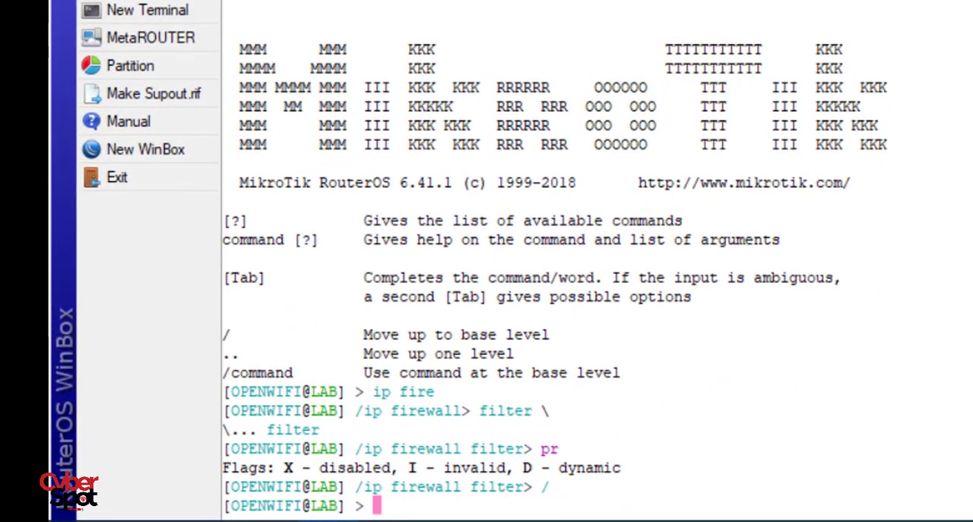
pyautogui.write('ip route')
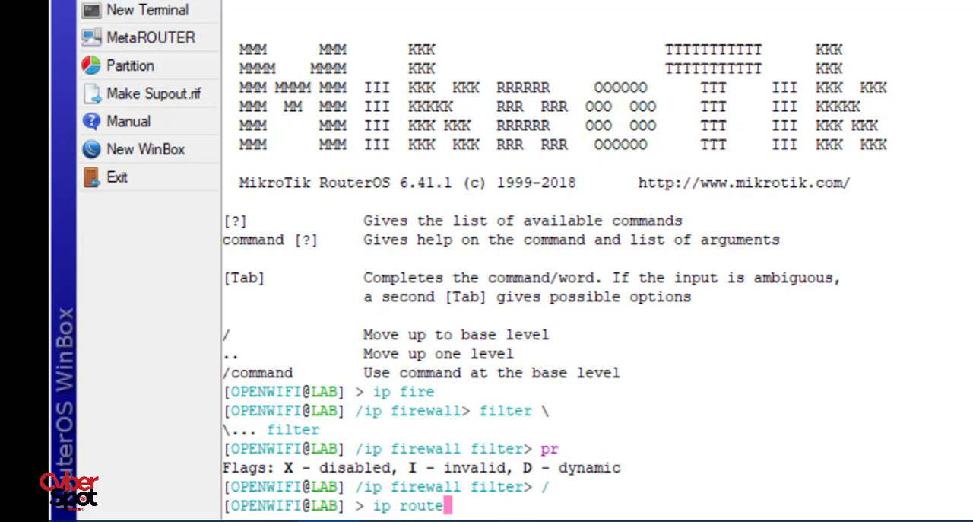
pyautogui.press('Return')
pyautogui.write('print')
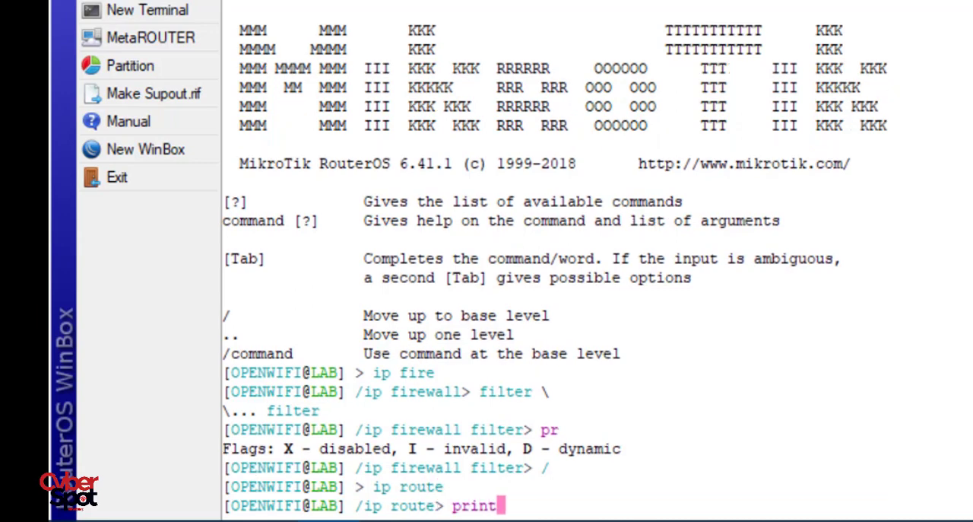
pyautogui.press('Return')
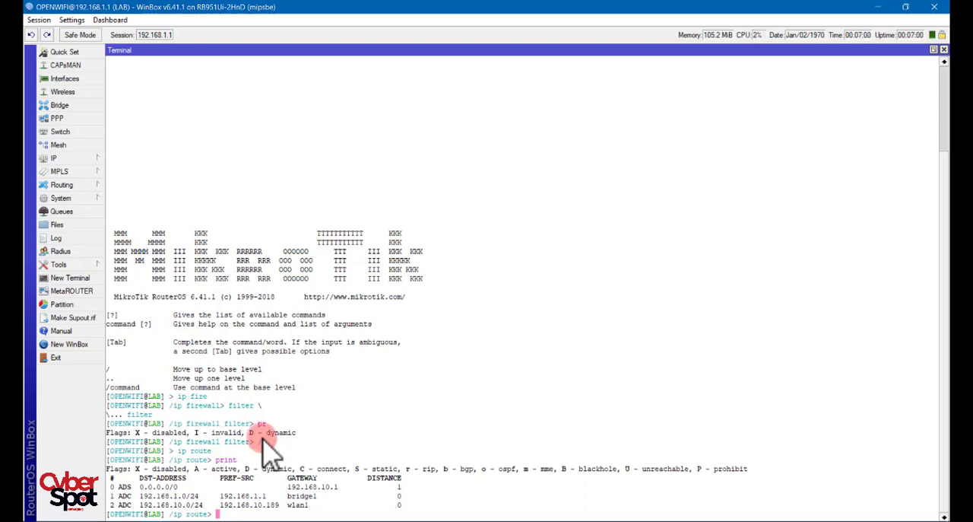
# - Export the router's full configuration from the terminal's base level to a script file named bak2018
pyautogui.write('/')
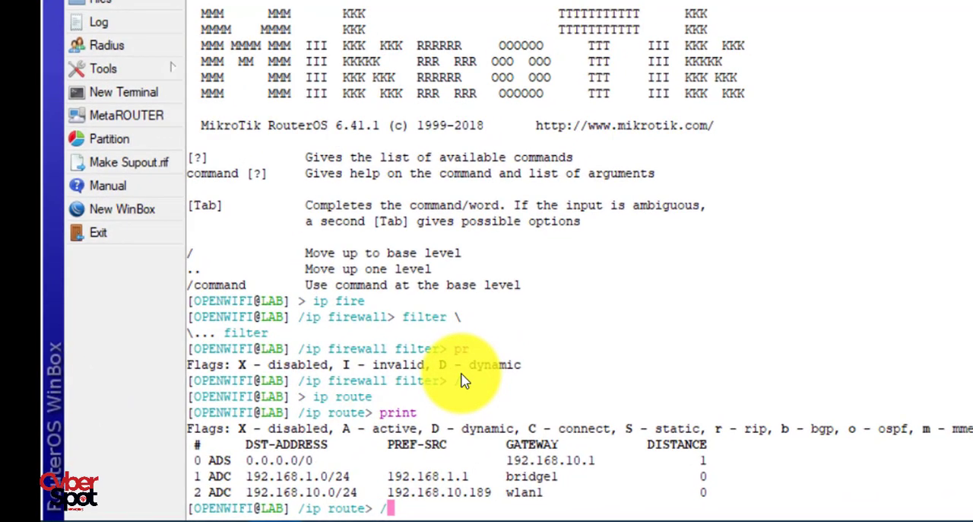
pyautogui.press('Return')
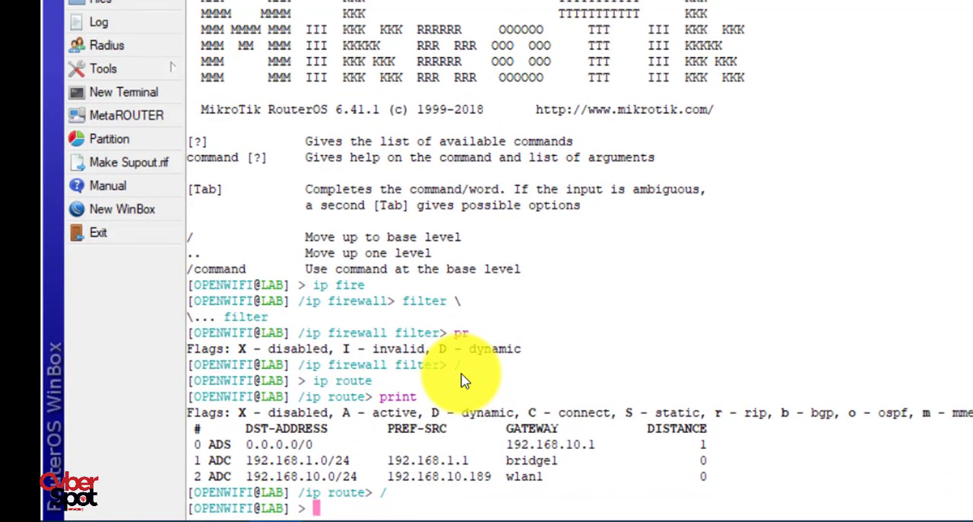
pyautogui.write('export fi')
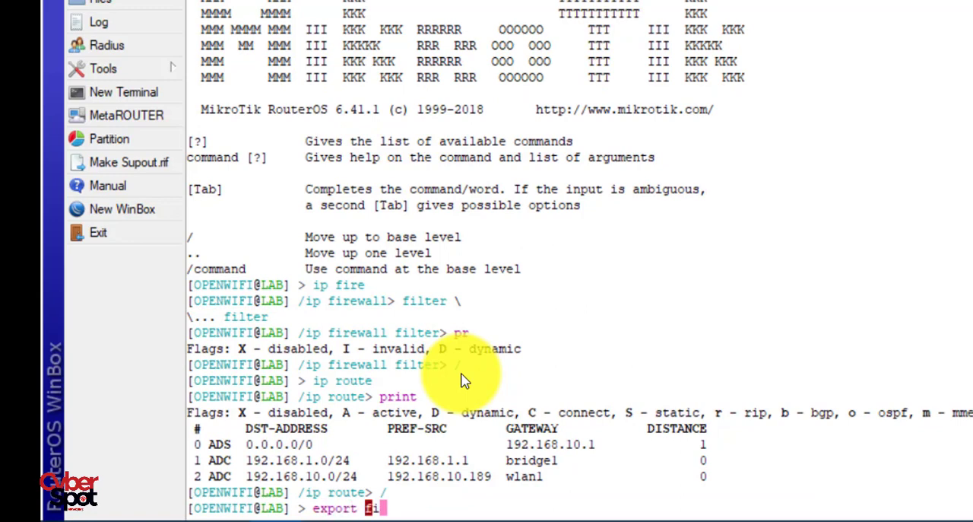
pyautogui.write('le=')
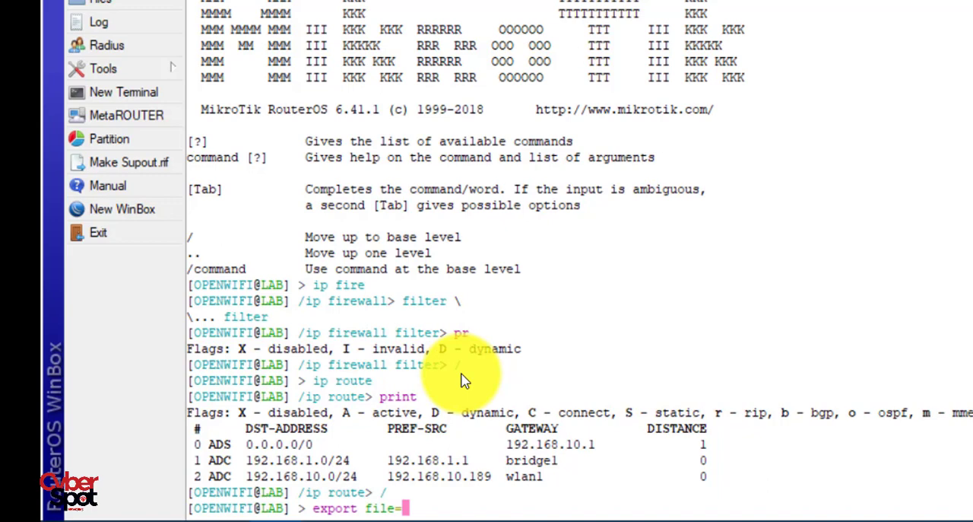
pyautogui.write('bak2018')
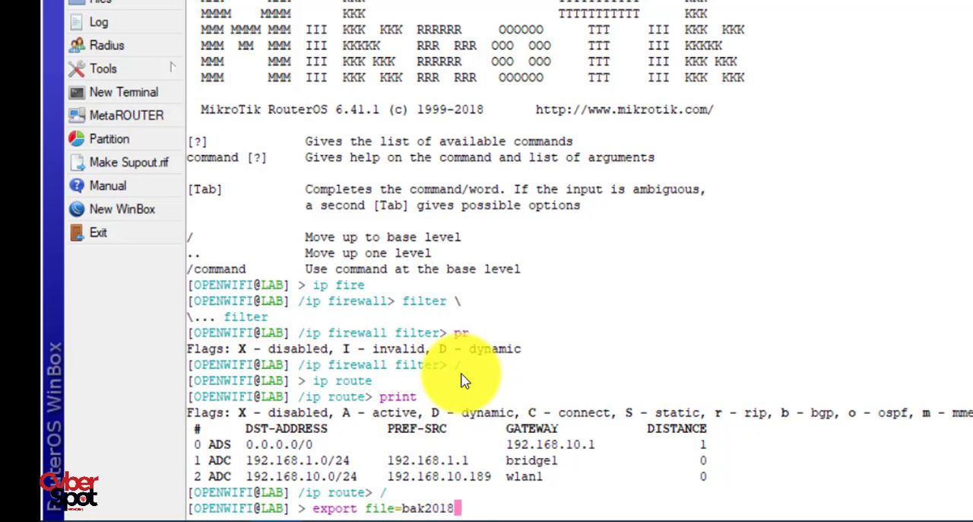
pyautogui.press('Return')
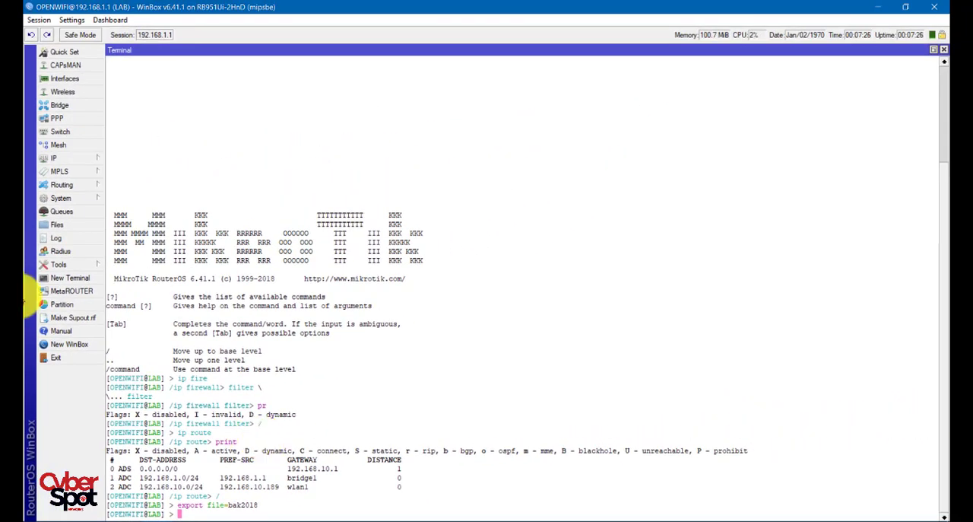
# - Open the router's file list and select the exported bak2018.rsc script
pyautogui.click(59, 222)
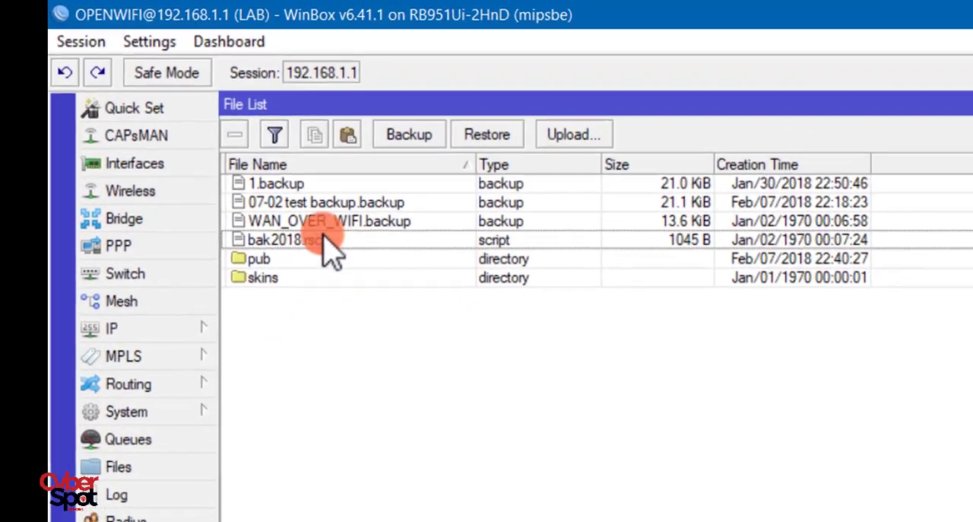
pyautogui.click(268, 239)
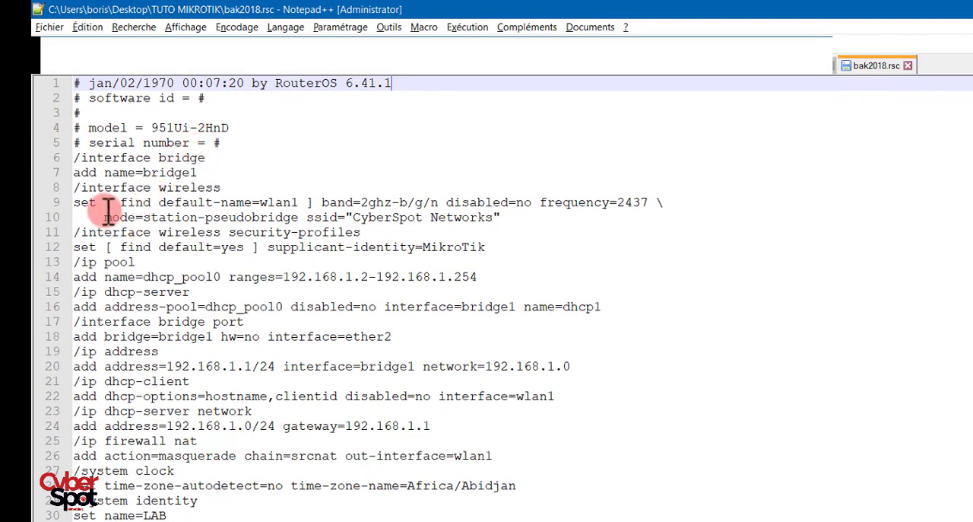
# - Examine the bridge, wireless and IP pool sections of the exported bak2018.rsc script in Notepad++
pyautogui.click(75, 158)
pyautogui.moveTo(98, 162); pyautogui.dragTo(76, 183)
pyautogui.moveTo(79, 187); pyautogui.dragTo(533, 228)
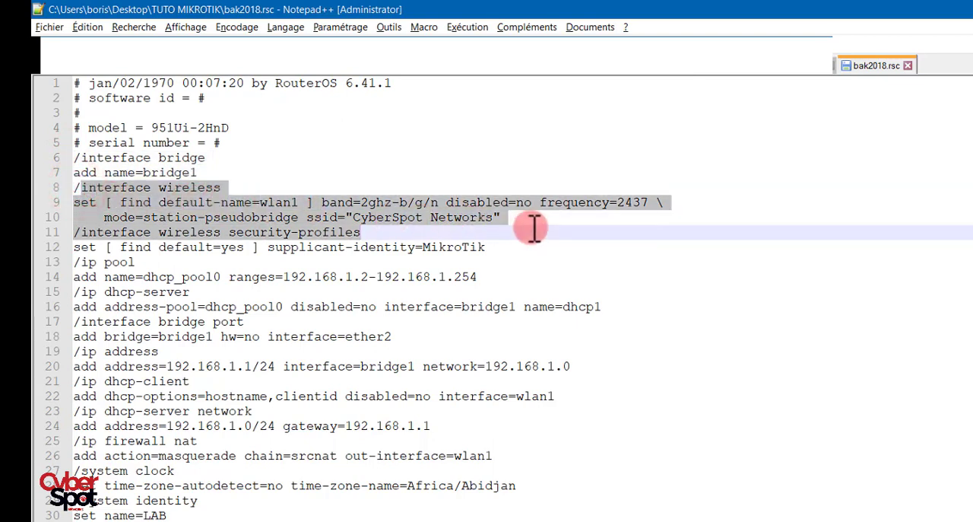
pyautogui.click(453, 261)
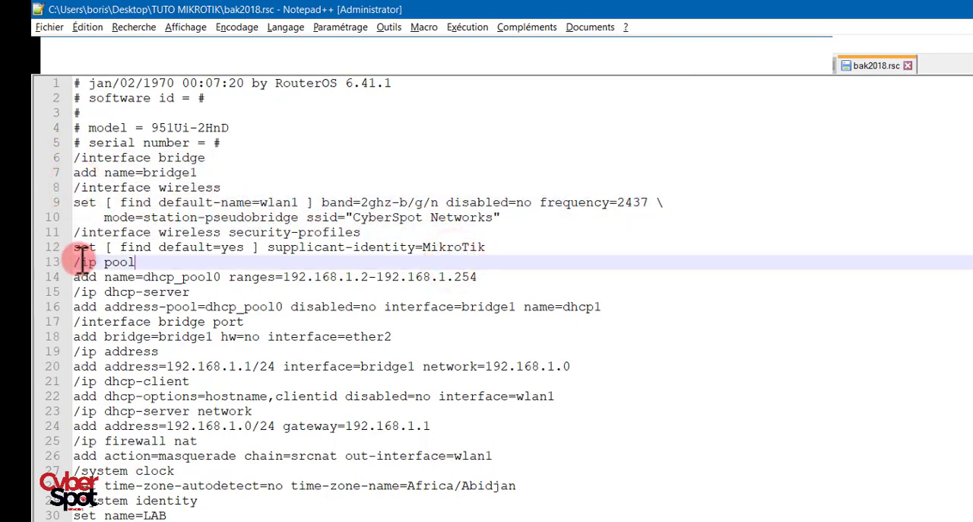
pyautogui.moveTo(75, 262); pyautogui.dragTo(501, 277)
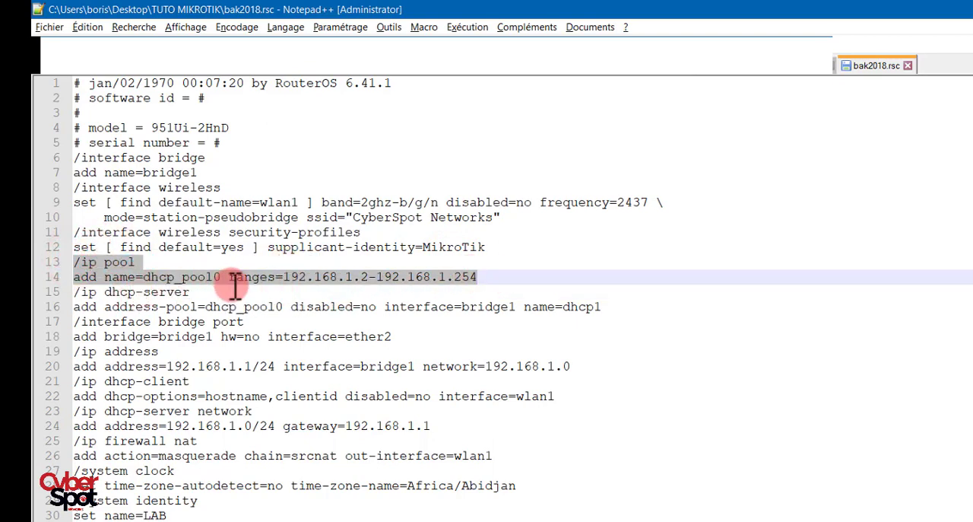
pyautogui.click(356, 281)
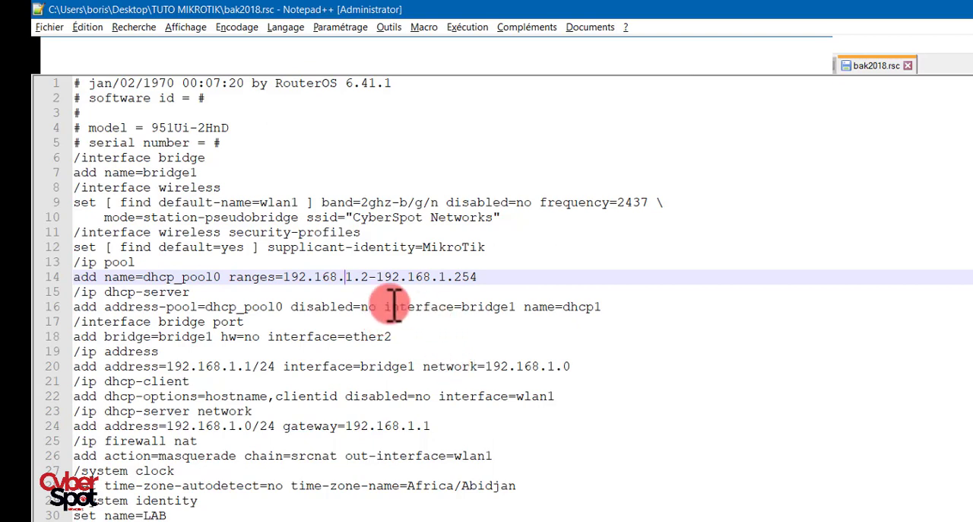
# - Examine the RouterOS version in the script's header and the hw=no option in its bridge port entry
pyautogui.moveTo(392, 85); pyautogui.dragTo(349, 89)
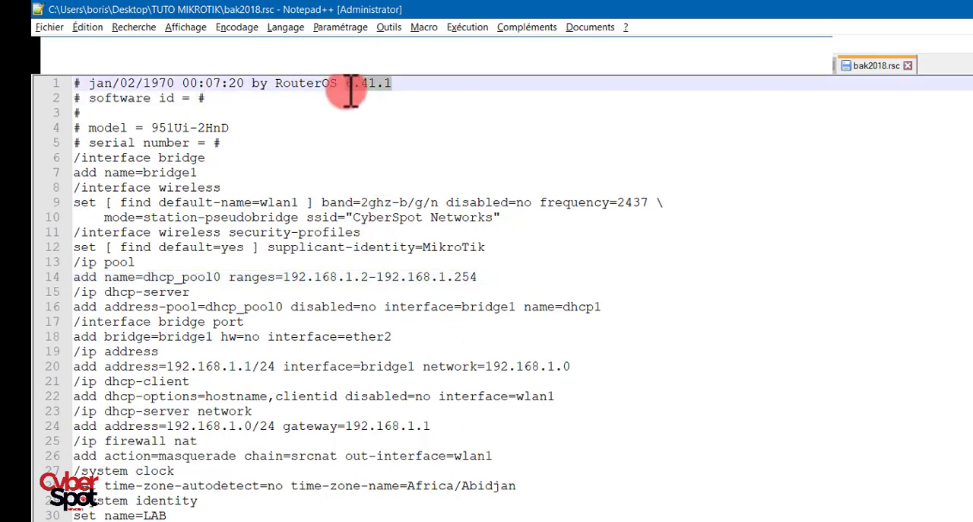
pyautogui.click(152, 340)
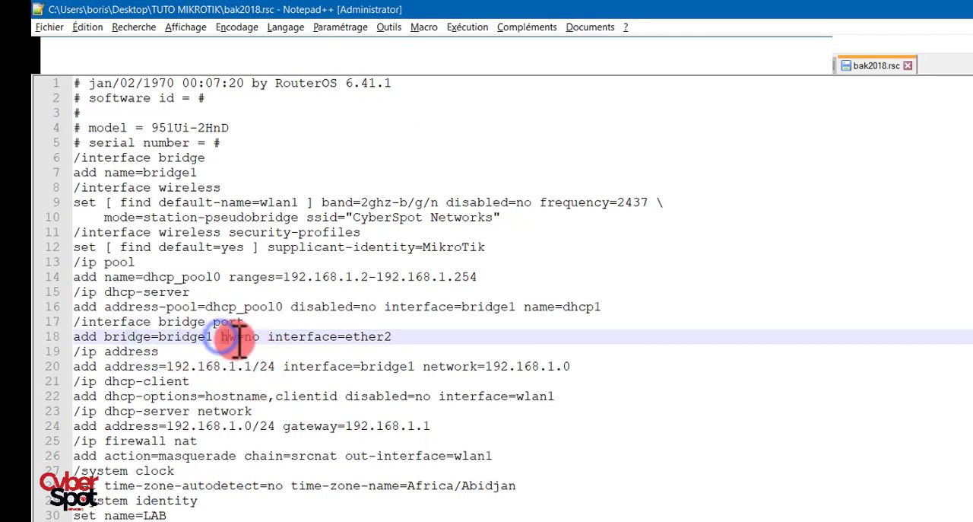
pyautogui.moveTo(221, 340); pyautogui.dragTo(259, 340)
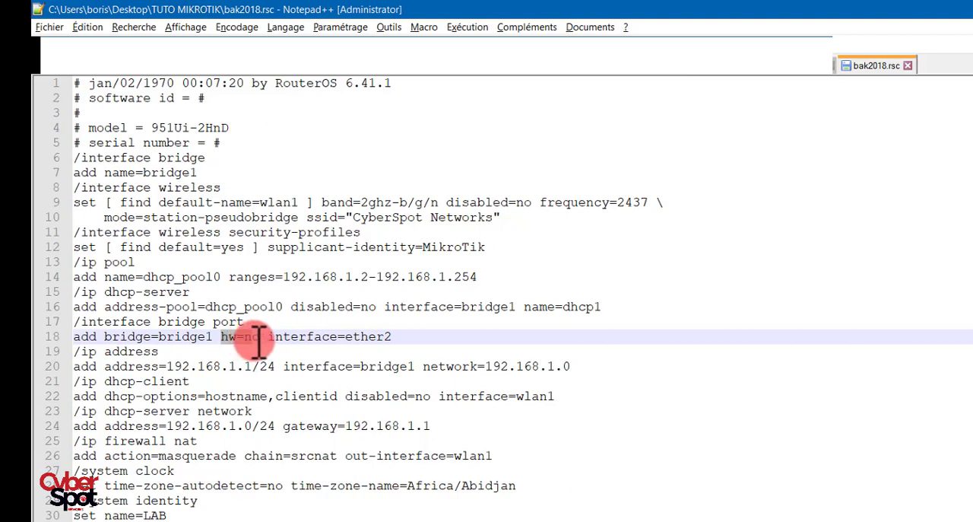
pyautogui.click(263, 336)
pyautogui.moveTo(263, 336); pyautogui.dragTo(221, 337)
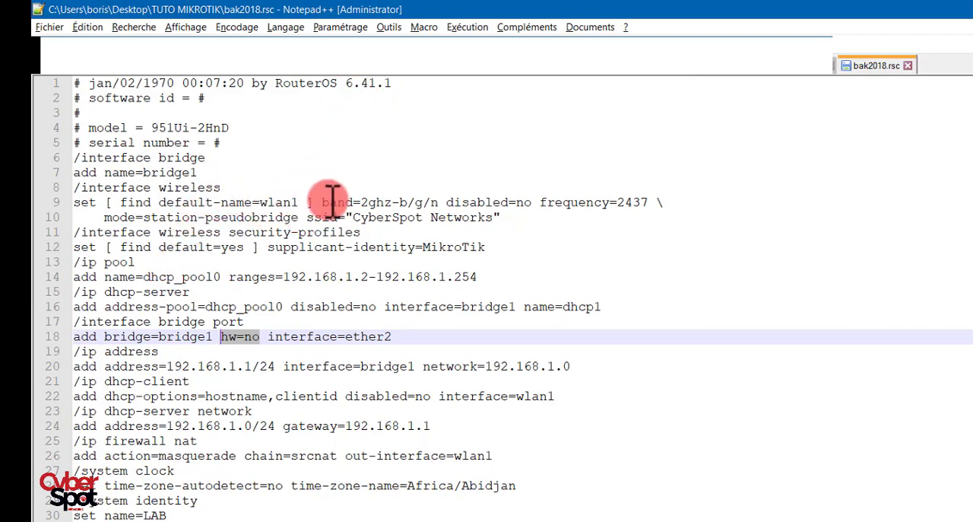
pyautogui.click(319, 232)
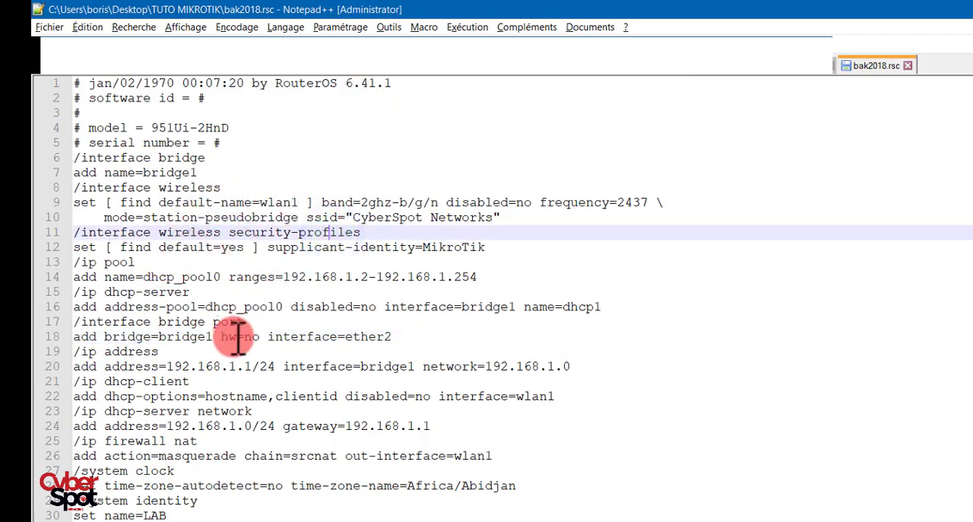
pyautogui.moveTo(225, 340); pyautogui.dragTo(259, 338)
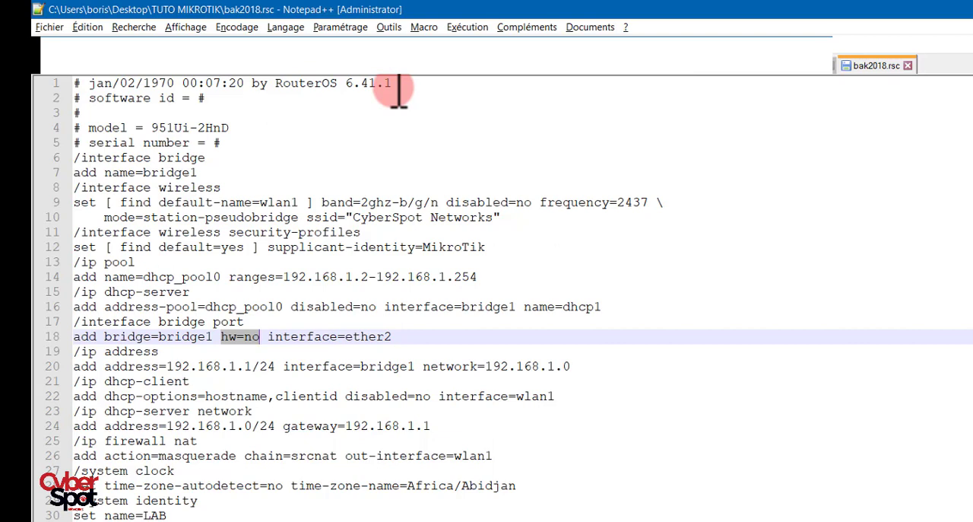
pyautogui.moveTo(392, 85); pyautogui.dragTo(346, 90)
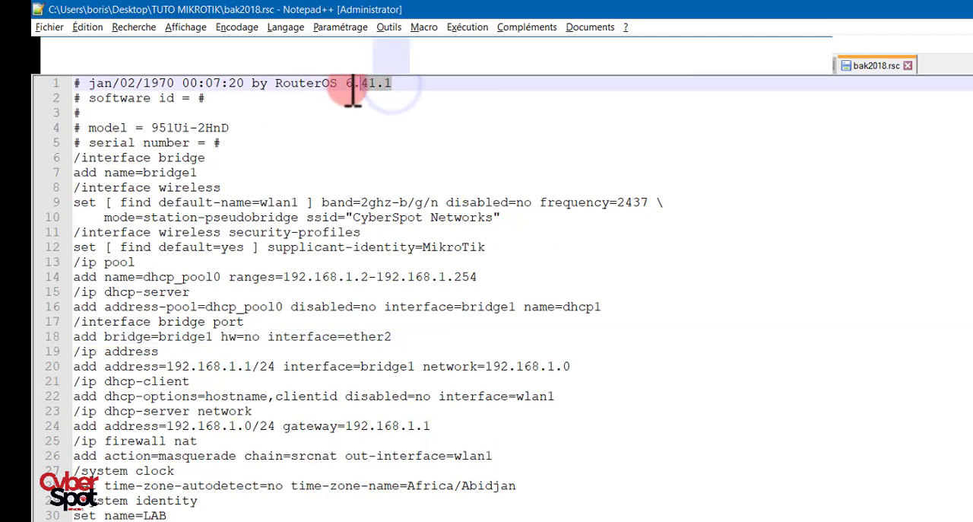
pyautogui.click(326, 247)
pyautogui.click(293, 338)
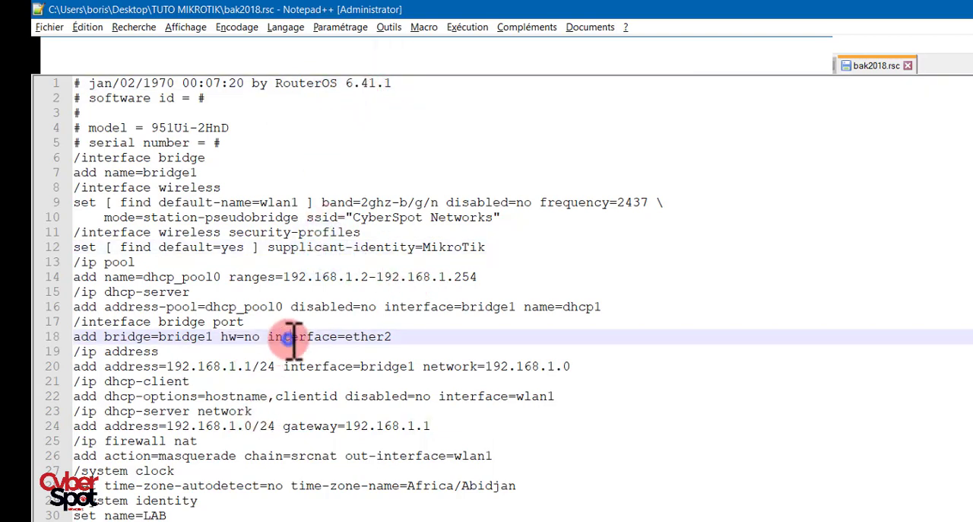
pyautogui.click(728, 302)
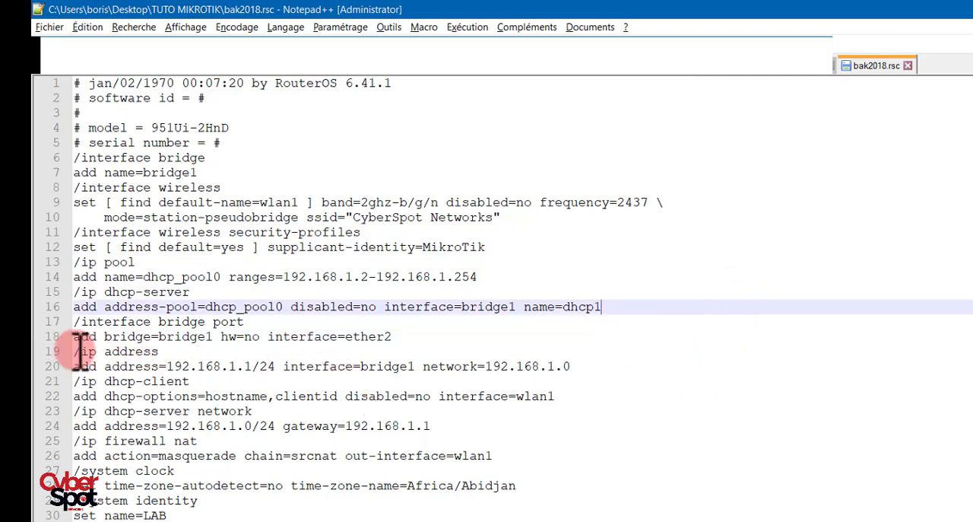
# - Copy the script's /ip address section into a new maximized WinBox terminal and try to add 192.168.1.1/24 on bridge1 with network 192.168.1.0
pyautogui.moveTo(75, 352); pyautogui.dragTo(575, 363)
pyautogui.hotkey('ctrl', 'c')
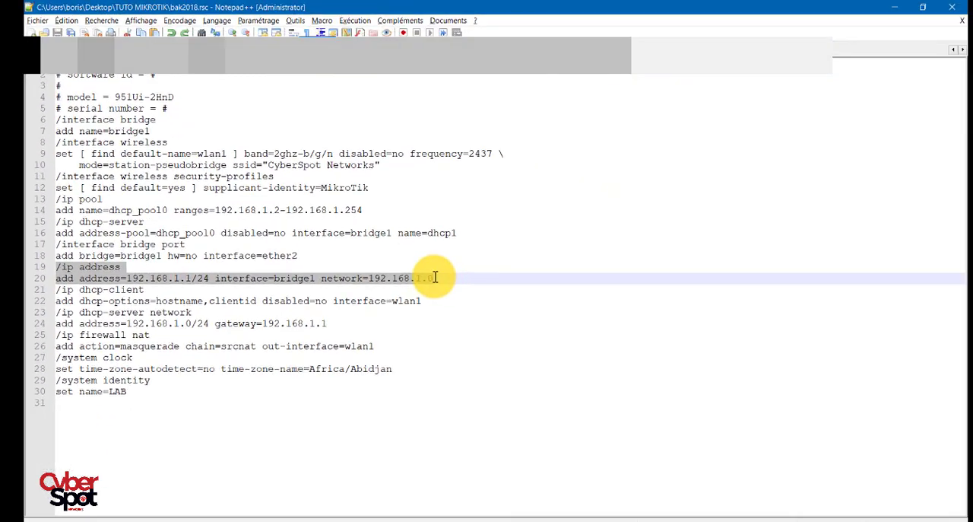
pyautogui.hotkey('alt', 'Tab')
pyautogui.click(65, 279)
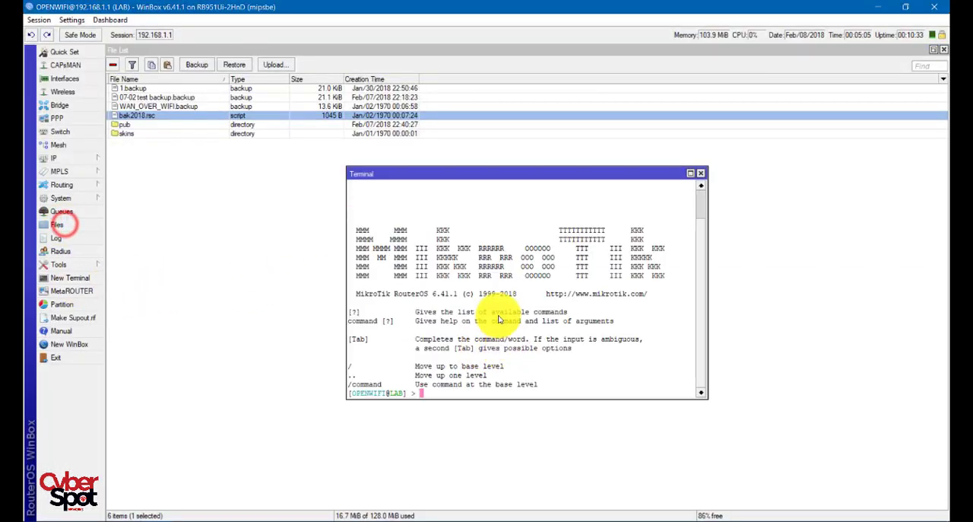
pyautogui.rightClick(500, 303)
pyautogui.click(536, 350)
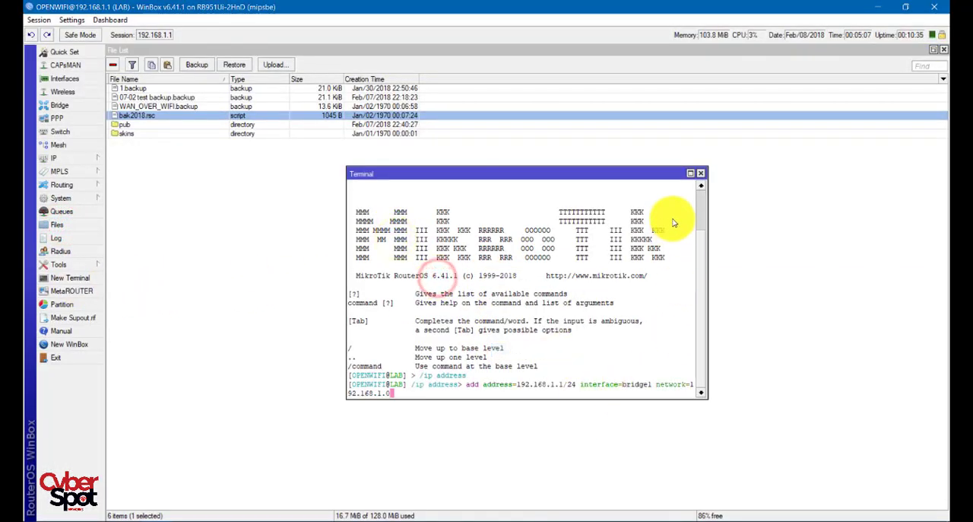
pyautogui.click(690, 174)
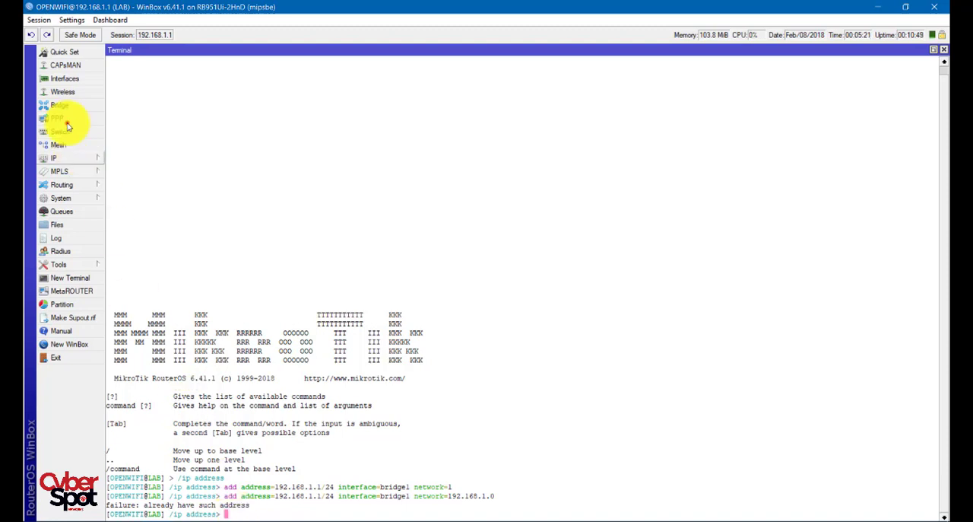
# - Check the router's IP address list for the bridge1 entry, then close the list
pyautogui.click(68, 156)
pyautogui.click(146, 187)
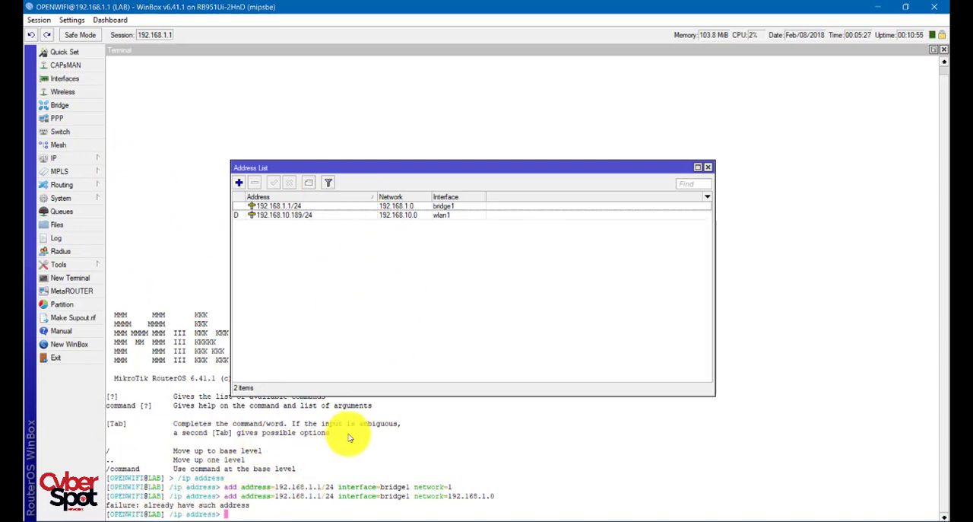
pyautogui.click(350, 168)
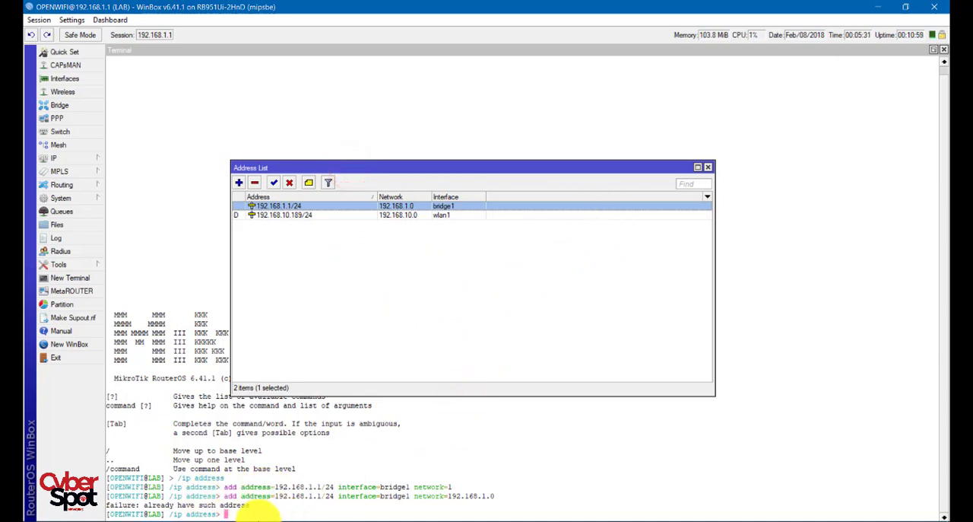
pyautogui.click(302, 354)
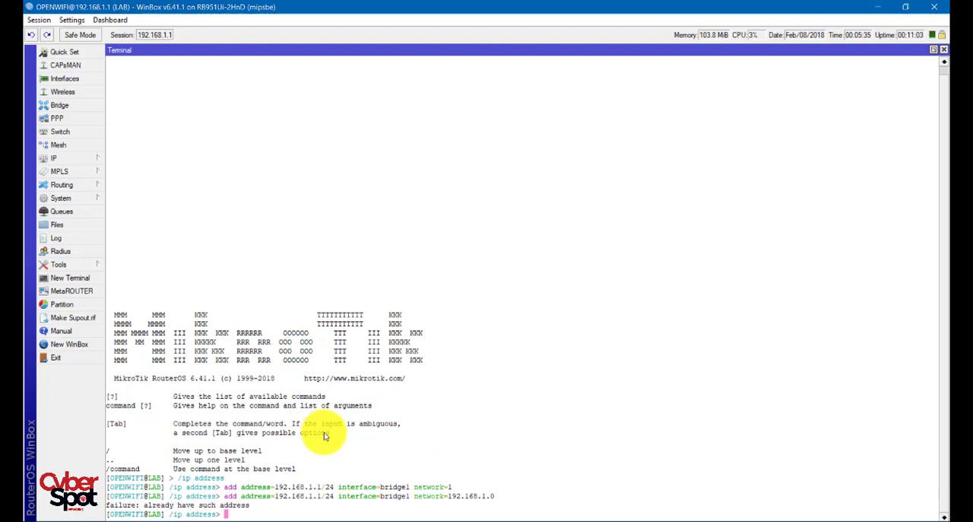
# - Switch to the script in Notepad++ and duplicate the bridge1 address line directly below the original in the /ip address section
pyautogui.hotkey('alt', 'Tab')
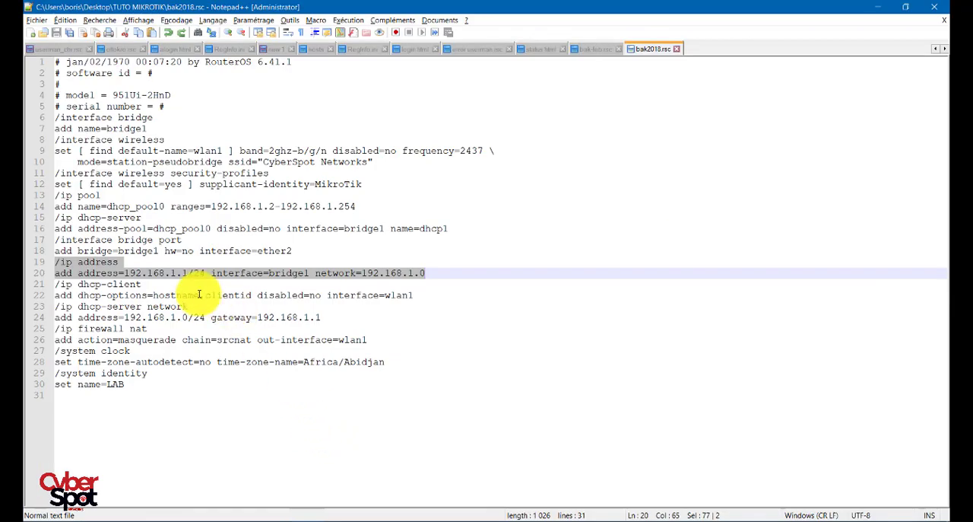
pyautogui.click(174, 283)
pyautogui.click(431, 272)
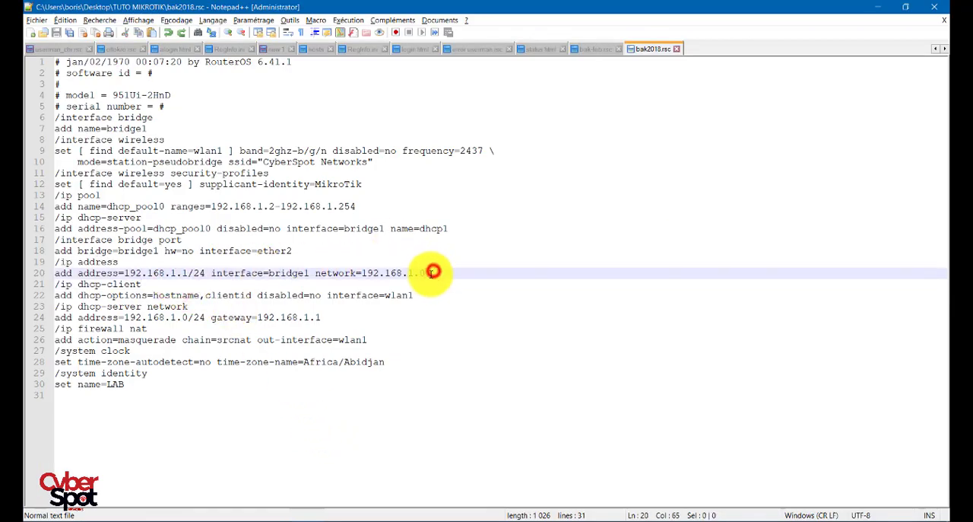
pyautogui.press('Return')
pyautogui.moveTo(431, 272); pyautogui.dragTo(41, 273)
pyautogui.hotkey('ctrl', 'c')
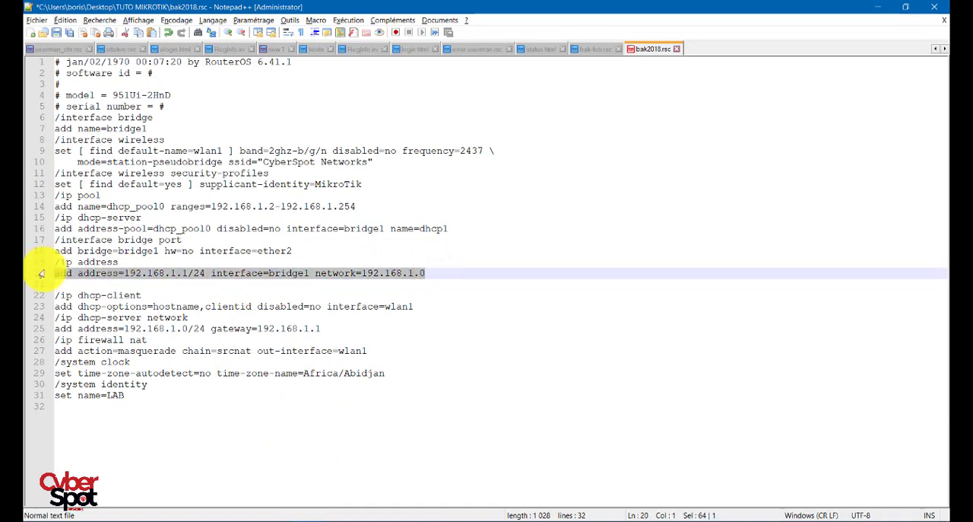
pyautogui.click(435, 273)
pyautogui.press('Return')
pyautogui.hotkey('ctrl', 'v')
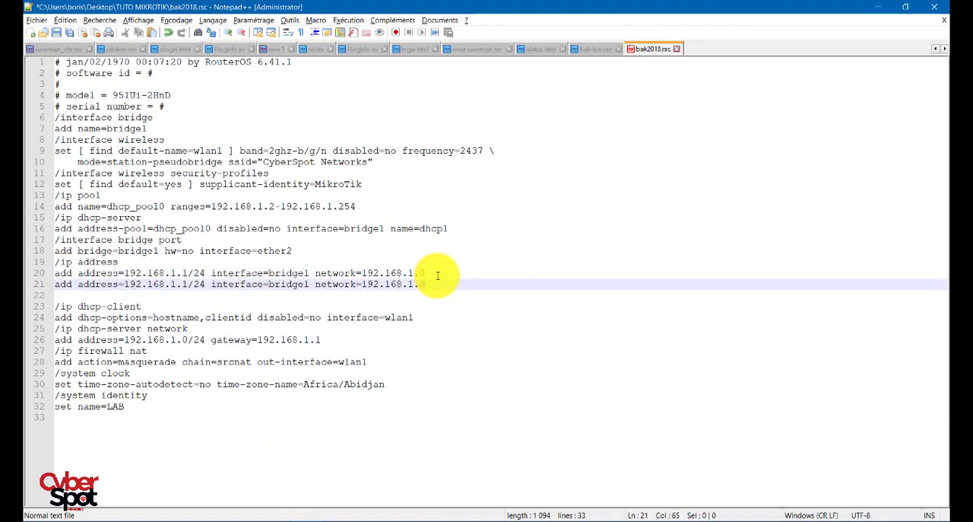
# - Change the duplicated line to address 192.168.2.1/24, interface ether3 and network 192.168.2.0
pyautogui.press('BackSpace')
pyautogui.write('2')
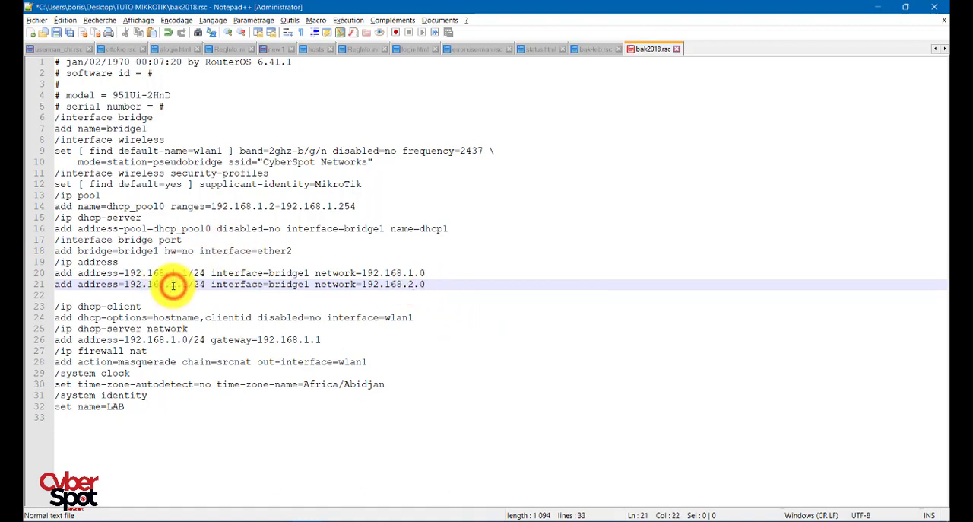
pyautogui.press('BackSpace')
pyautogui.write('2')
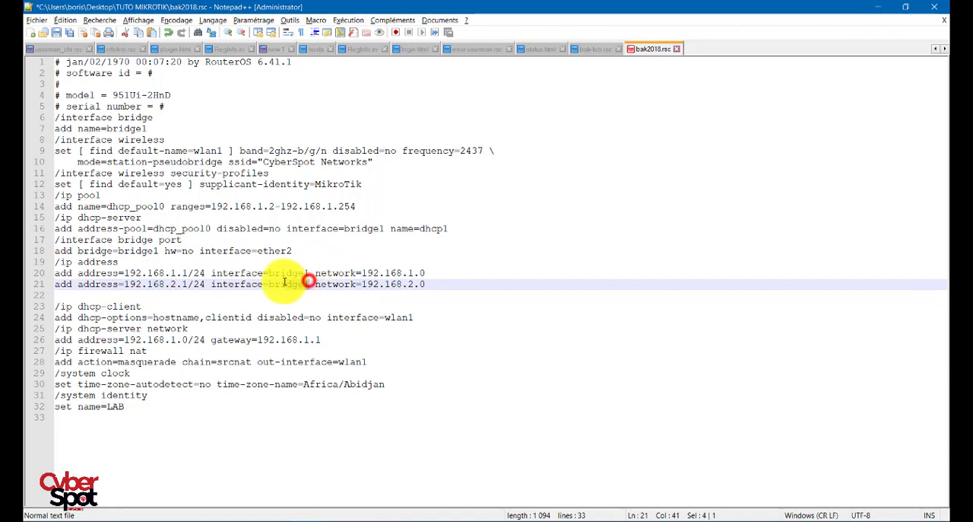
pyautogui.doubleClick(283, 284)
pyautogui.write('et')
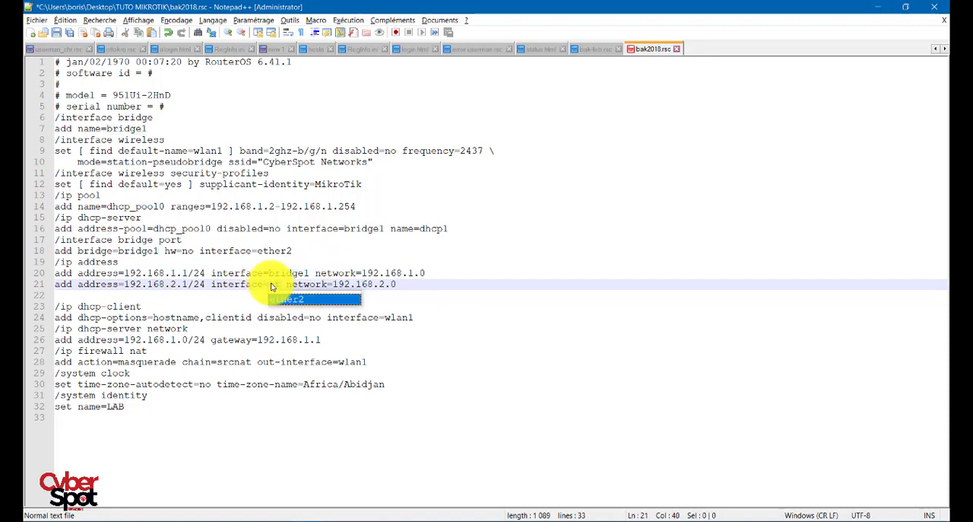
pyautogui.write('her3')
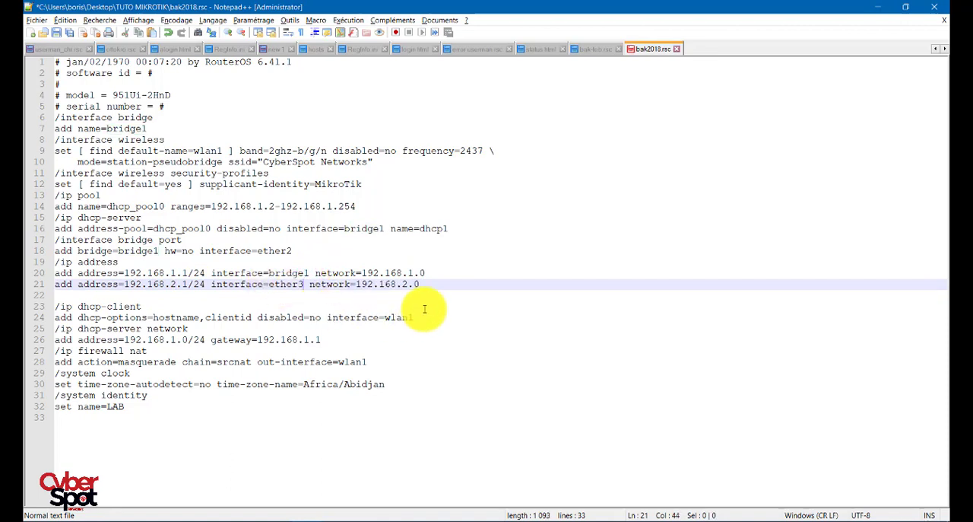
# - Copy the edited ether3 address line into the WinBox terminal and run it at the ip address level
pyautogui.moveTo(424, 283); pyautogui.dragTo(56, 283)
pyautogui.hotkey('ctrl', 'c')
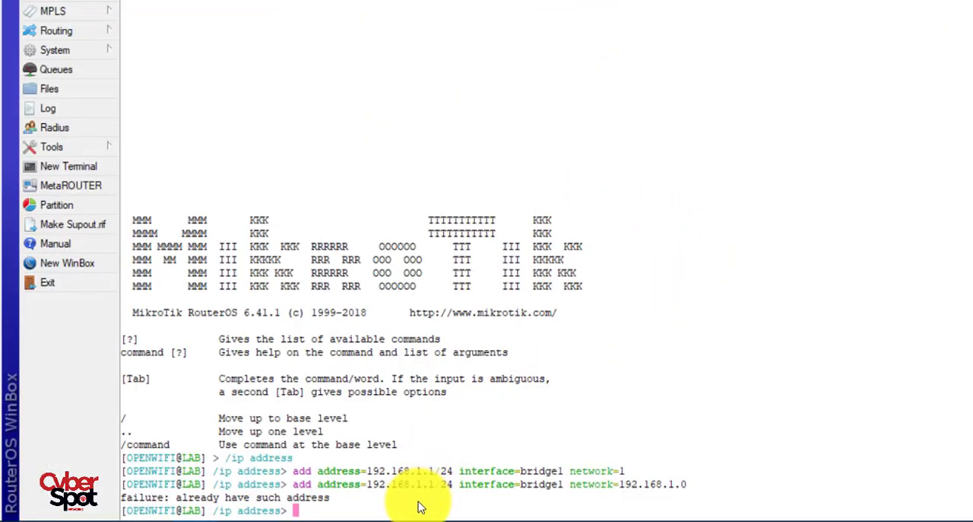
pyautogui.rightClick(419, 508)
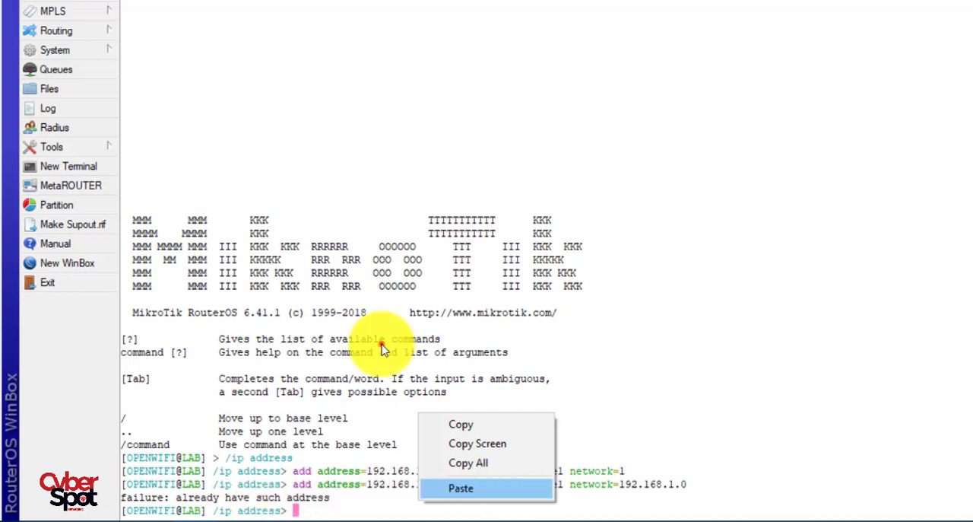
pyautogui.click(455, 488)
pyautogui.press('Return')
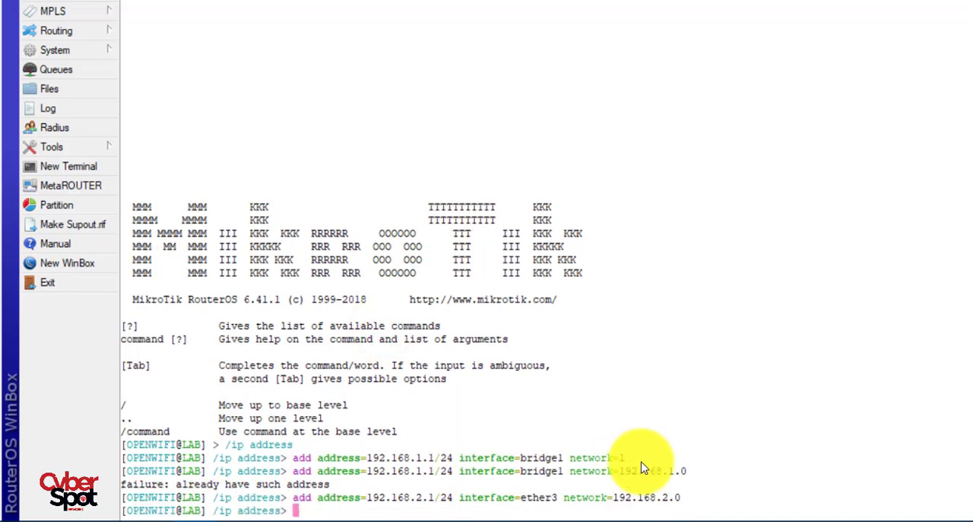
# - Check the new ether3 entry in the router's IP address list, then close the list
pyautogui.click(346, 216)
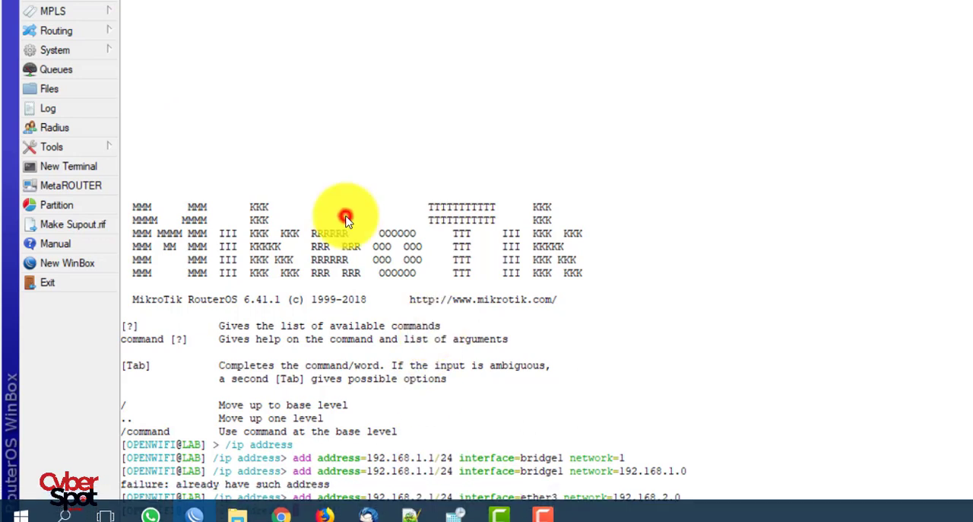
pyautogui.click(76, 0)
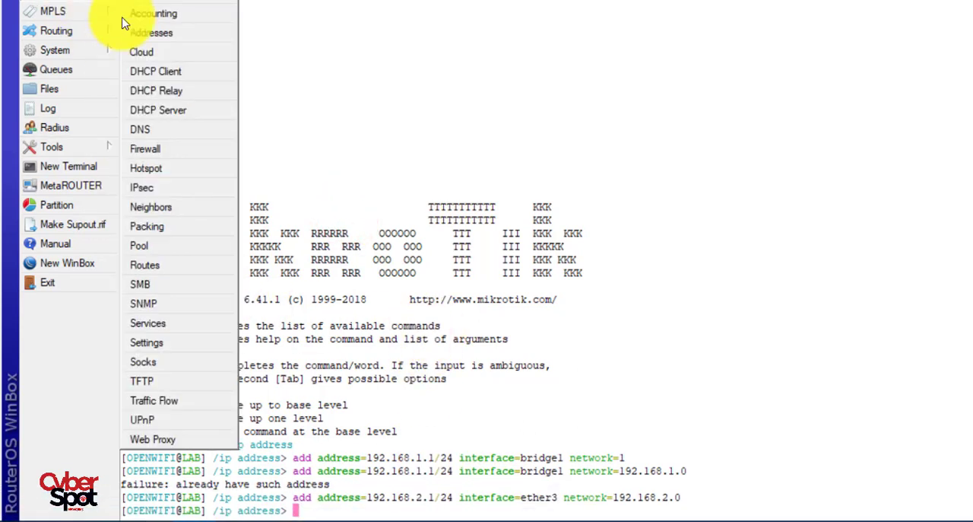
pyautogui.click(152, 32)
pyautogui.click(619, 76)
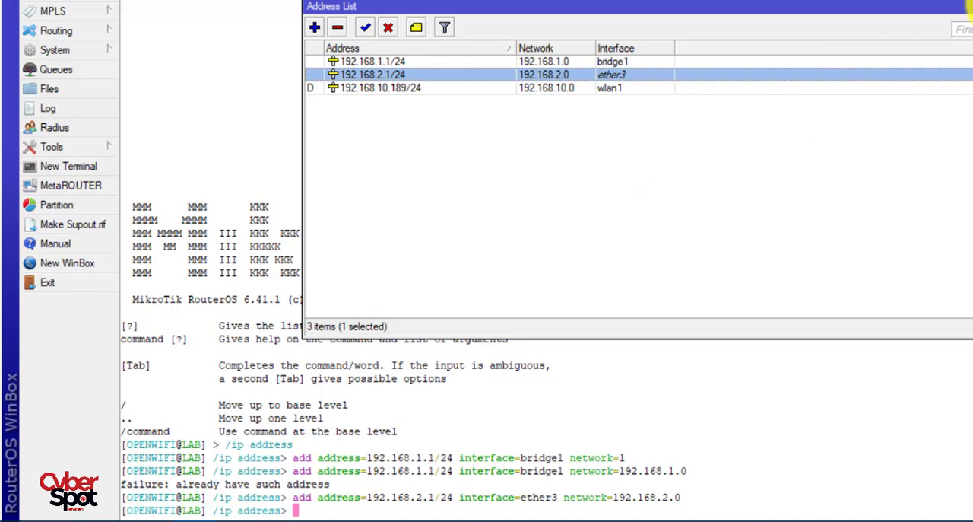
pyautogui.click(968, 7)
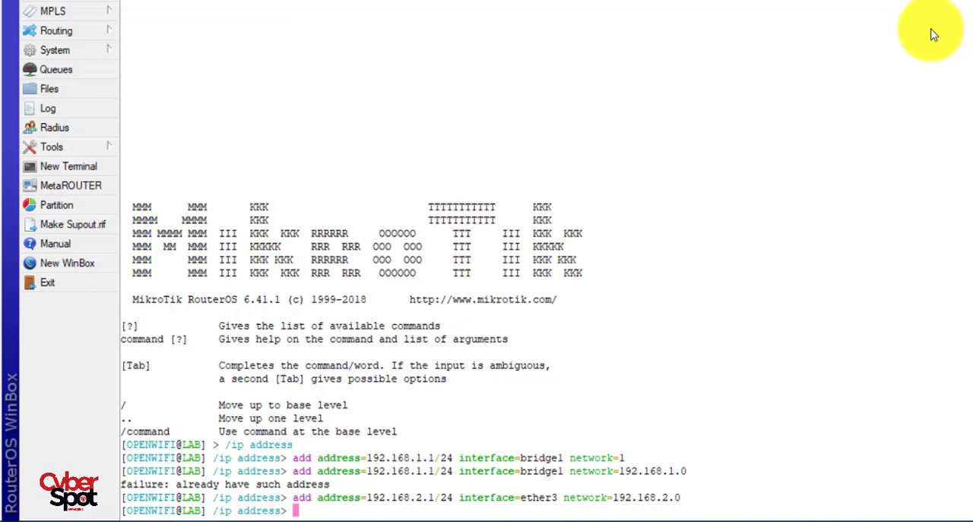
# - Return the terminal to the base level and try to import the script file bak2018.rsc
pyautogui.write('/')
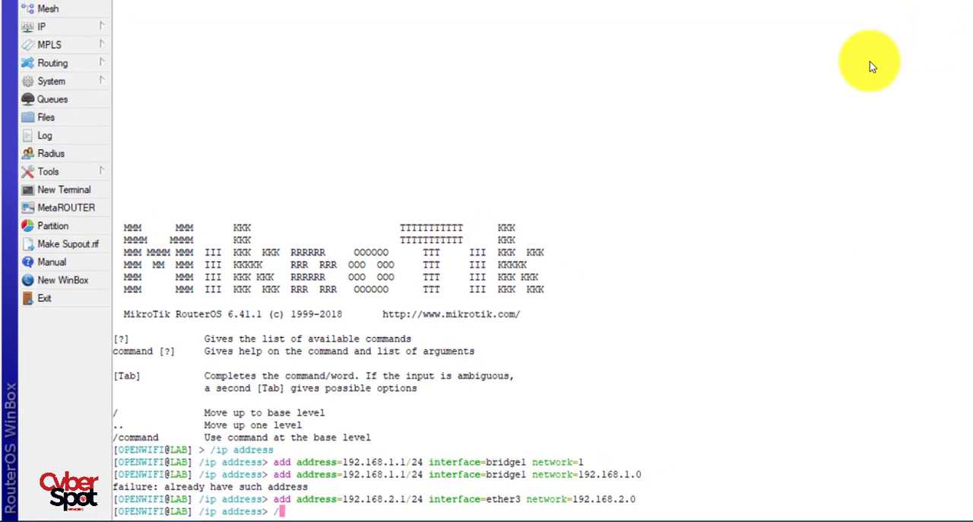
pyautogui.press('Return')
pyautogui.press('Return')
pyautogui.press('Return')
pyautogui.press('Return')
pyautogui.press('Return')
pyautogui.press('Return')
pyautogui.press('Return')
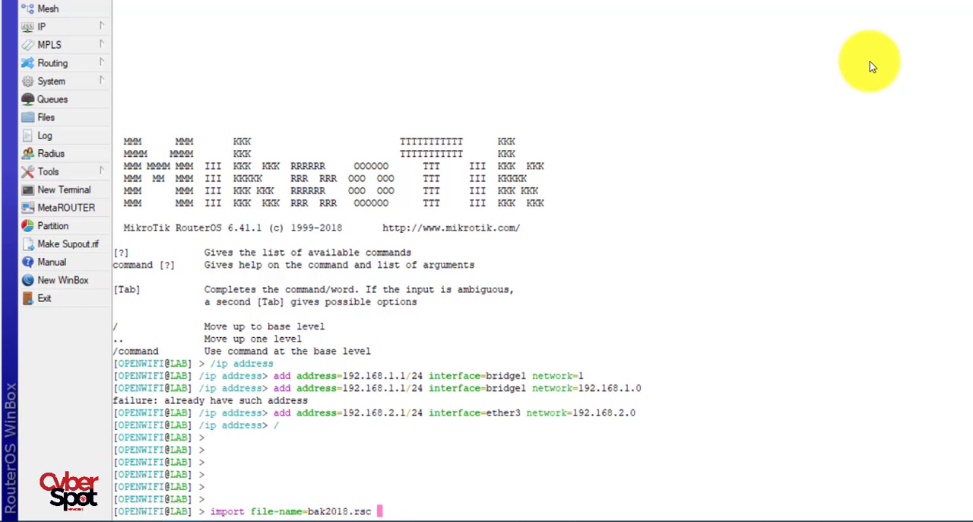
pyautogui.press('Return')
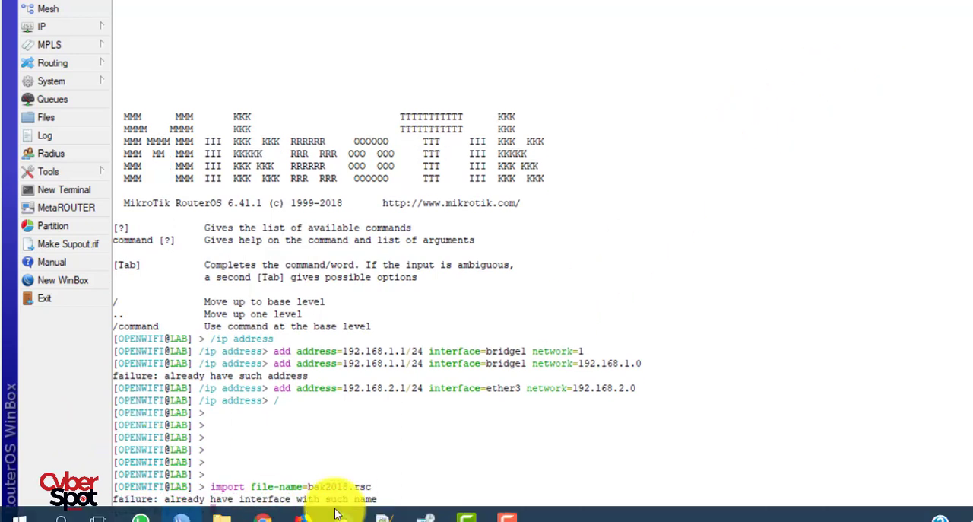
pyautogui.click(358, 243)
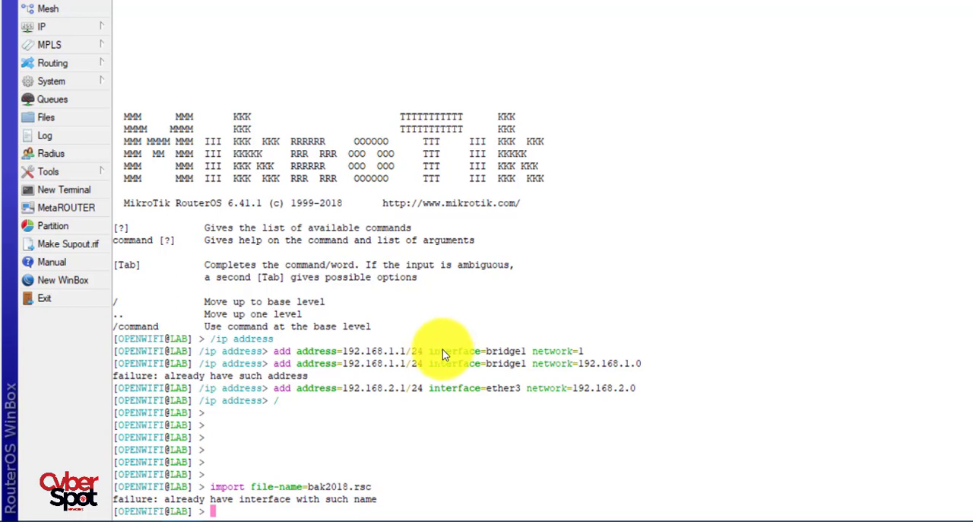
# - Reset the router's configuration with Keep User Configuration, No Default Configuration and Do Not Backup enabled, and confirm the reset
pyautogui.click(65, 81)
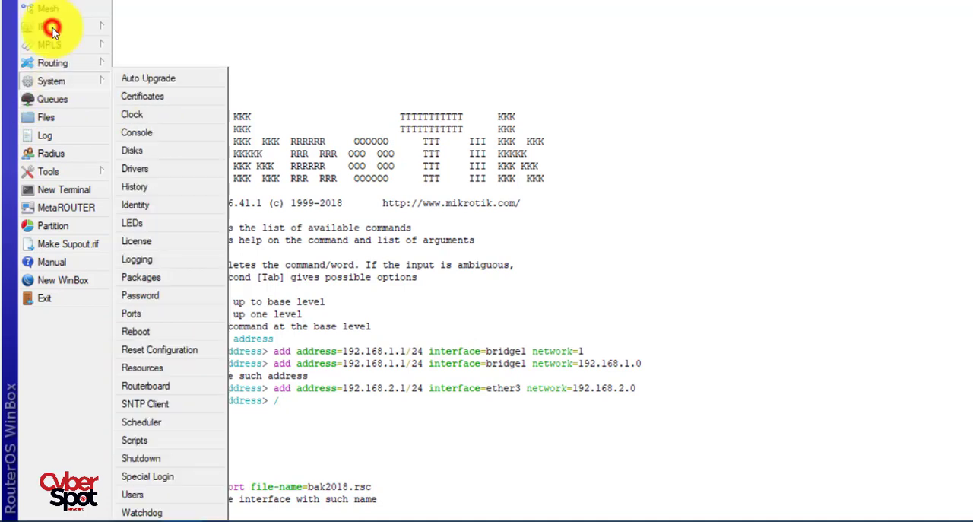
pyautogui.click(159, 349)
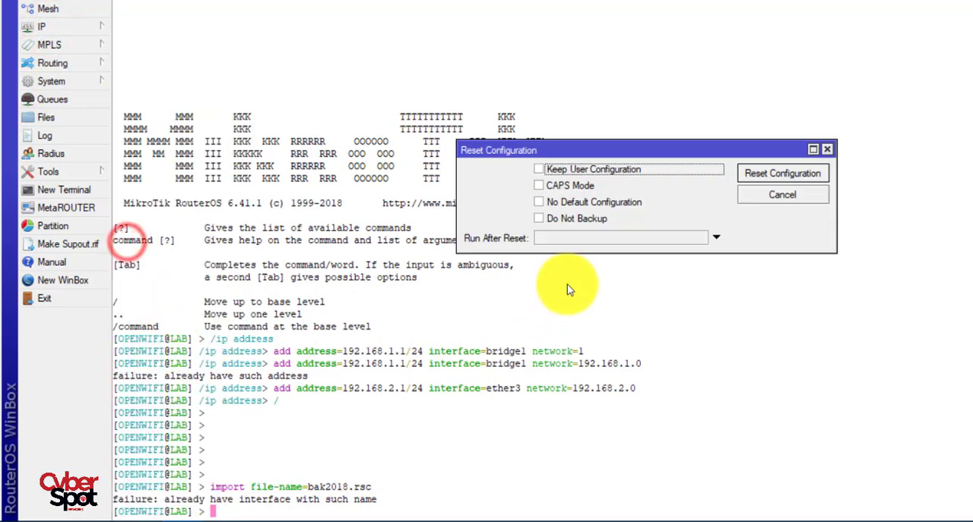
pyautogui.click(598, 203)
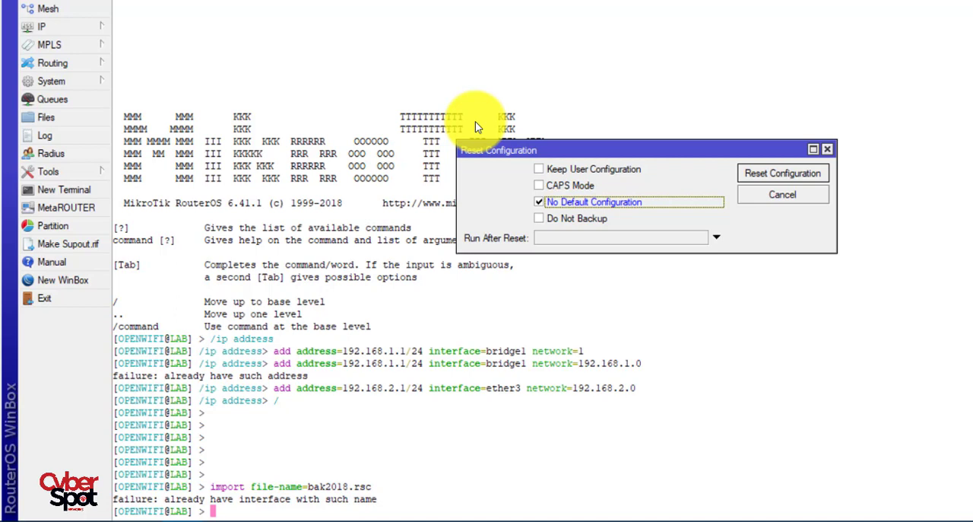
pyautogui.click(538, 169)
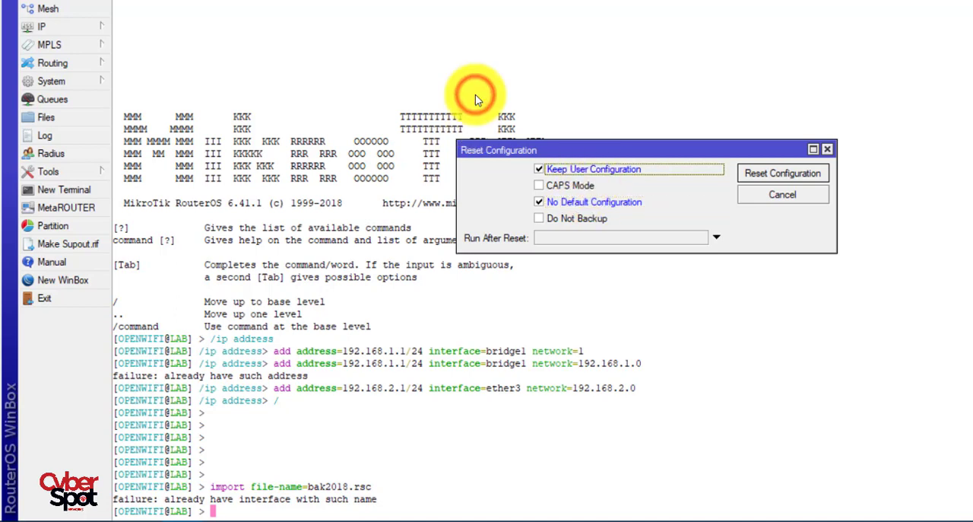
pyautogui.click(576, 218)
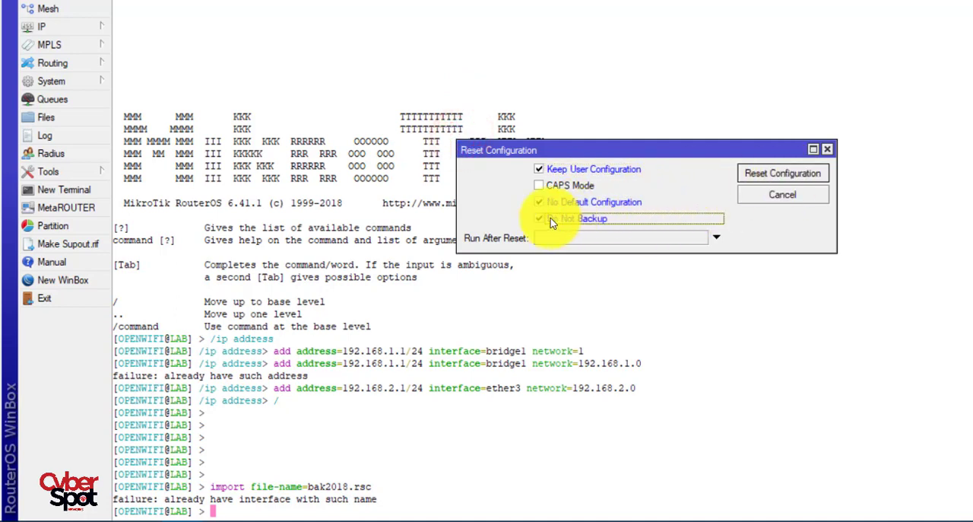
pyautogui.click(758, 176)
pyautogui.click(725, 249)
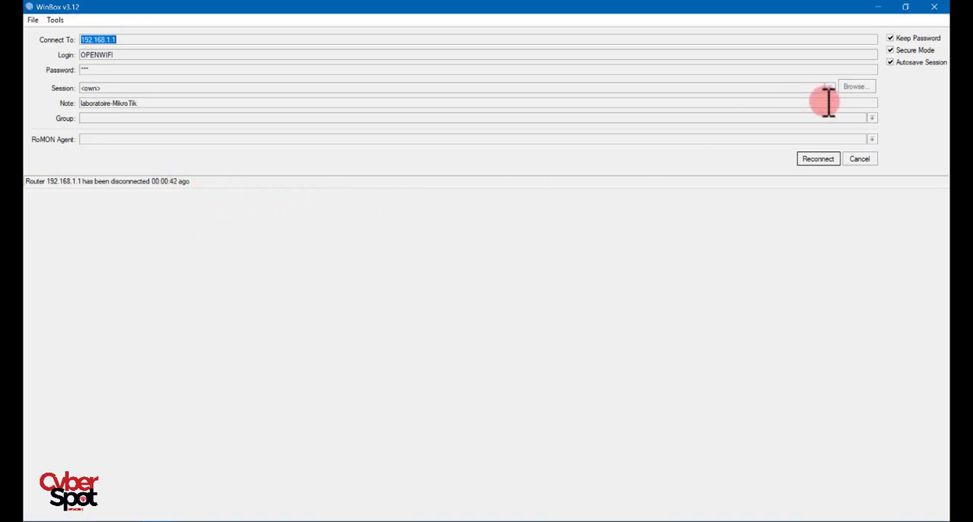
# - Cancel the reconnect, refresh the neighbor list, and connect to the reset router through its MAC address
pyautogui.click(861, 160)
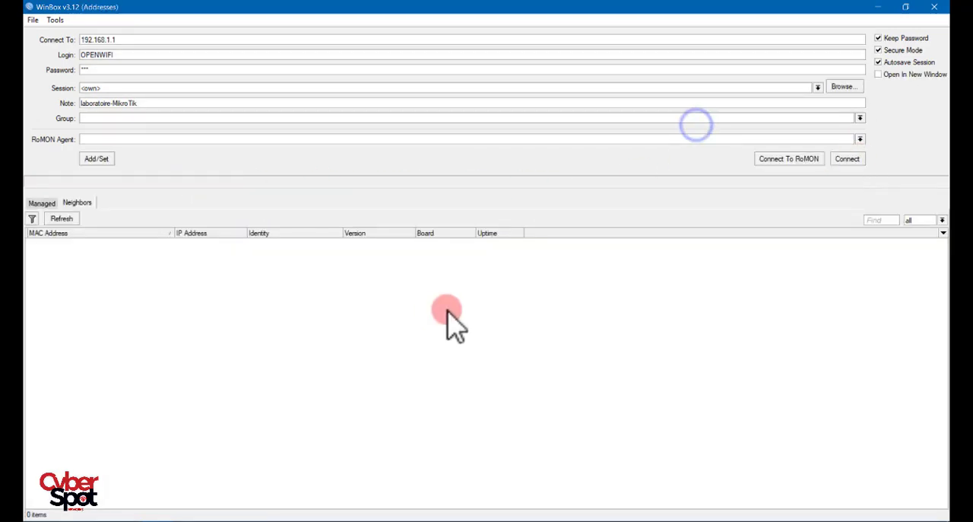
pyautogui.click(67, 219)
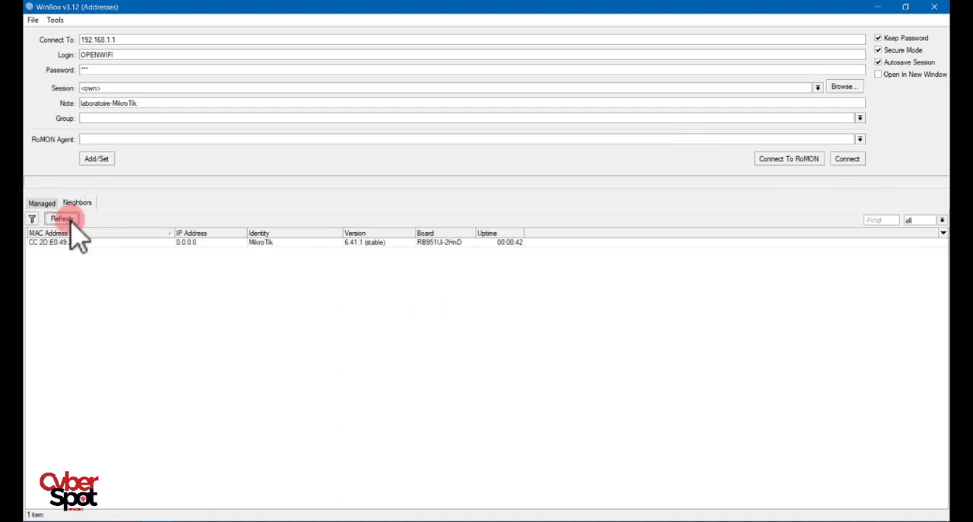
pyautogui.click(66, 219)
pyautogui.click(186, 243)
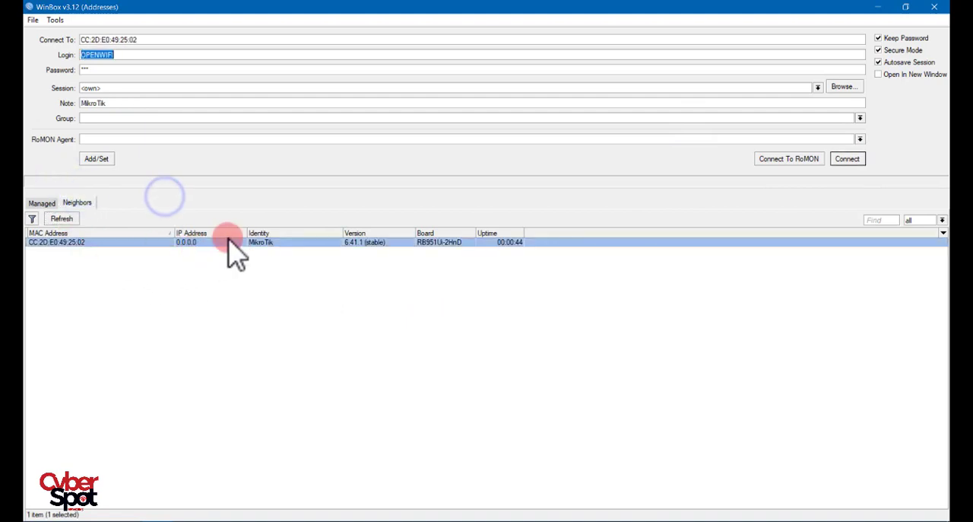
pyautogui.click(210, 192)
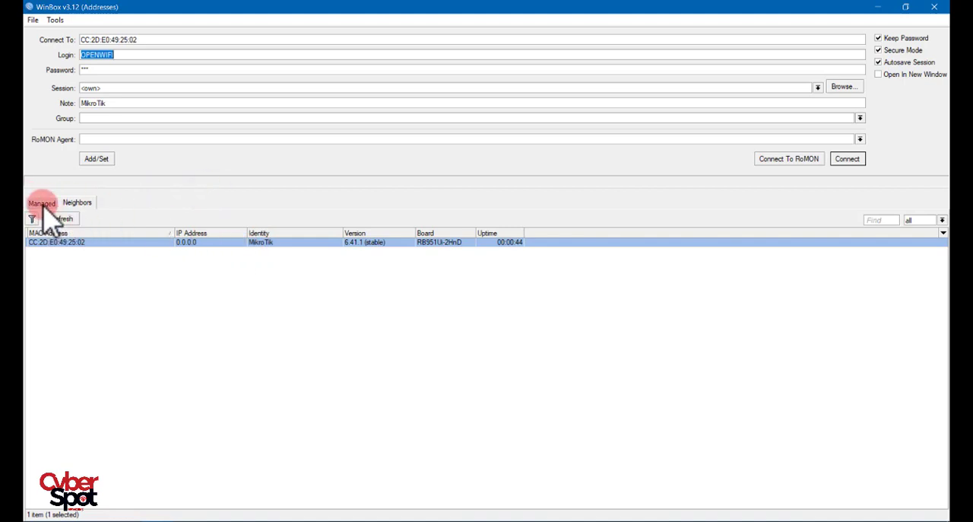
pyautogui.click(58, 243)
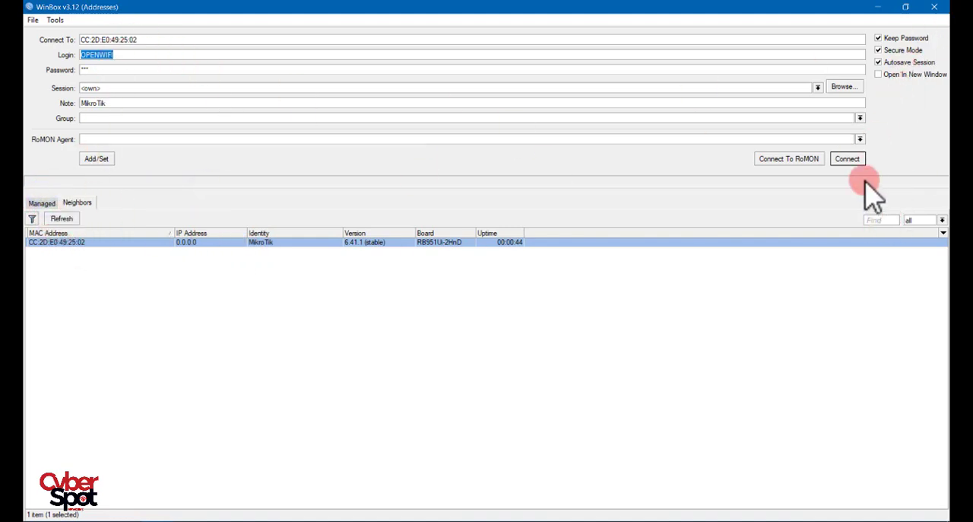
pyautogui.click(849, 159)
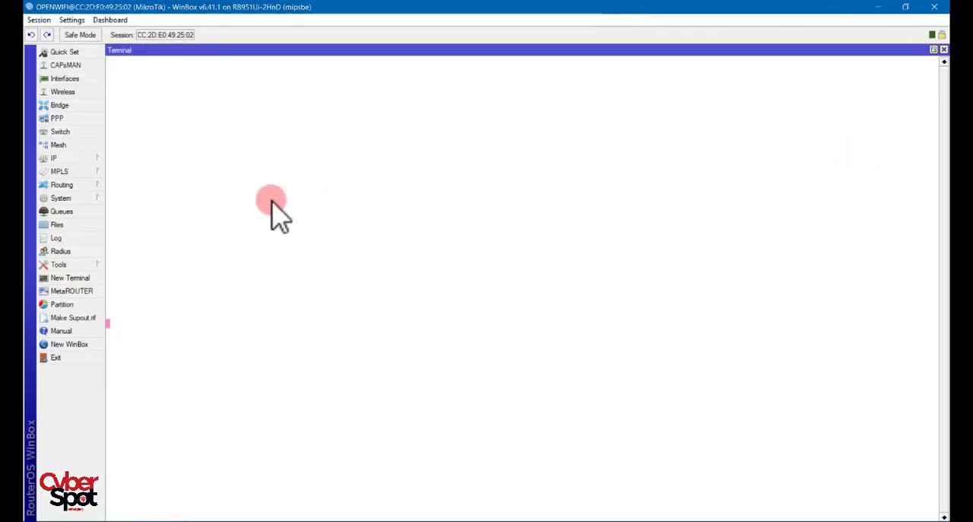
# - Check the reset router's IP address list for entries, then close the list
pyautogui.click(53, 158)
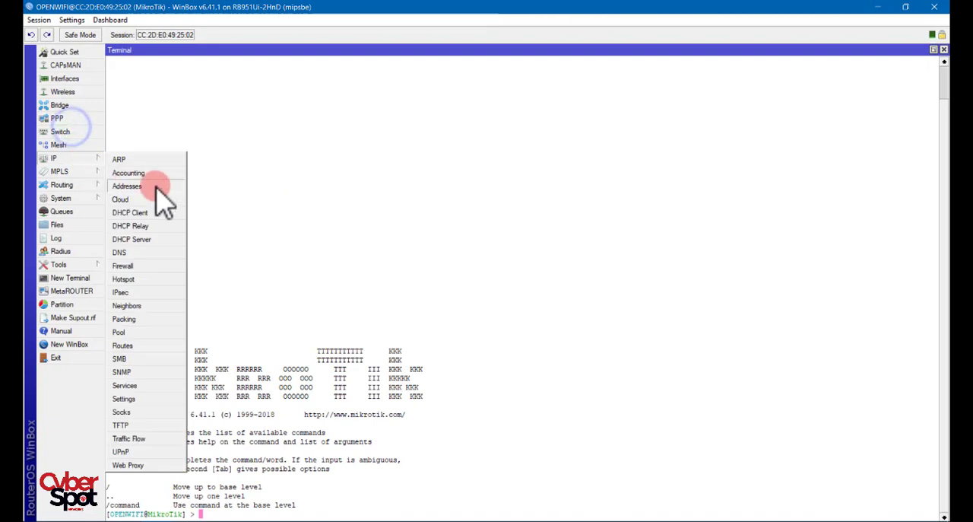
pyautogui.click(152, 185)
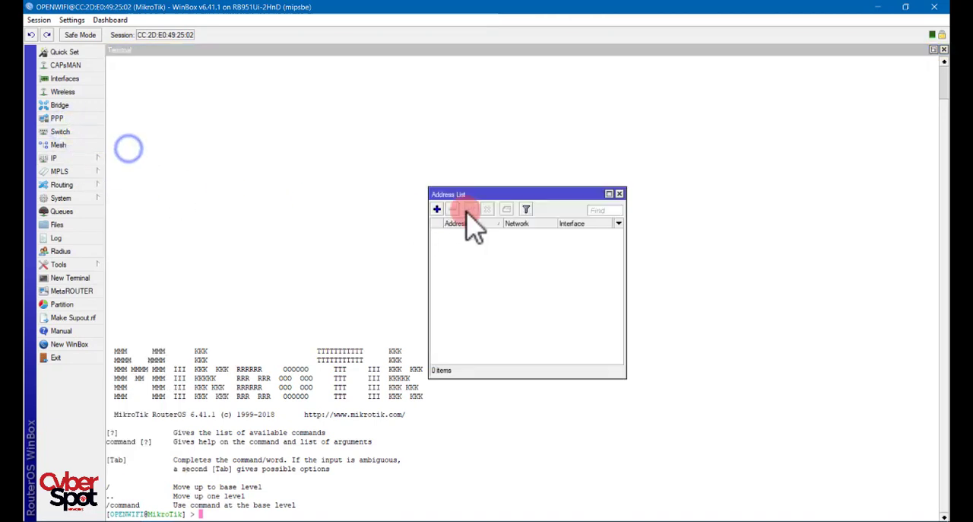
pyautogui.click(619, 193)
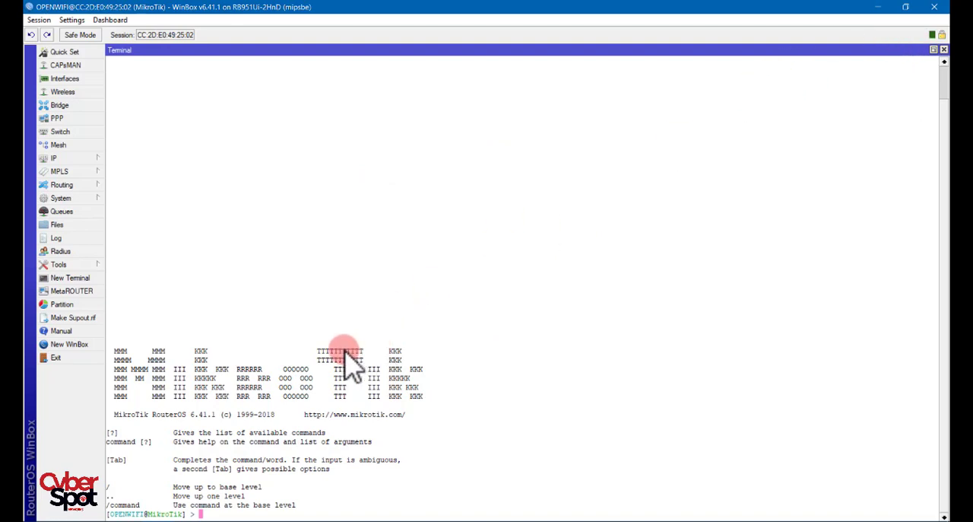
pyautogui.write('ex')
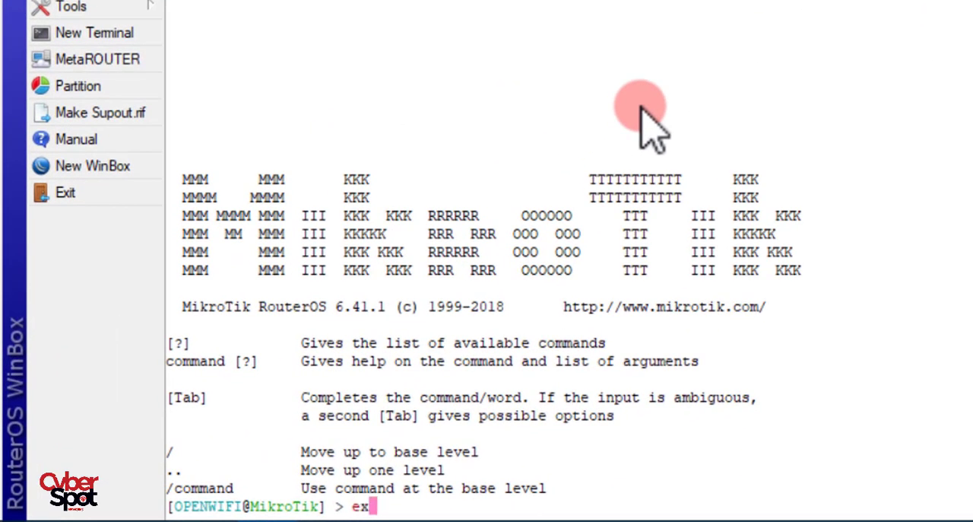
pyautogui.write('port')
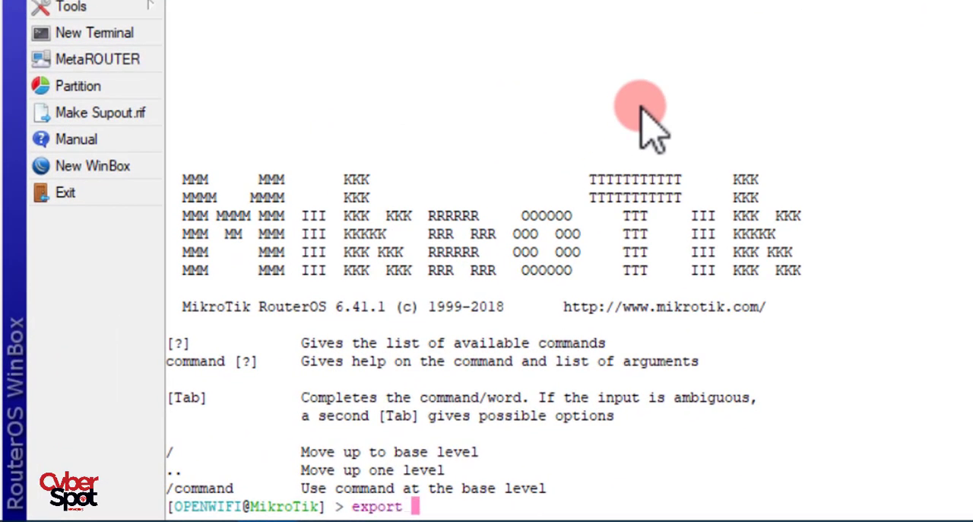
pyautogui.press('BackSpace')
pyautogui.press('BackSpace')
pyautogui.press('BackSpace')
pyautogui.press('BackSpace')
pyautogui.press('BackSpace')
pyautogui.press('BackSpace')
pyautogui.press('BackSpace')
# - Import the script file bak2018.rsc from the terminal using the file-name parameter
pyautogui.write('impo')
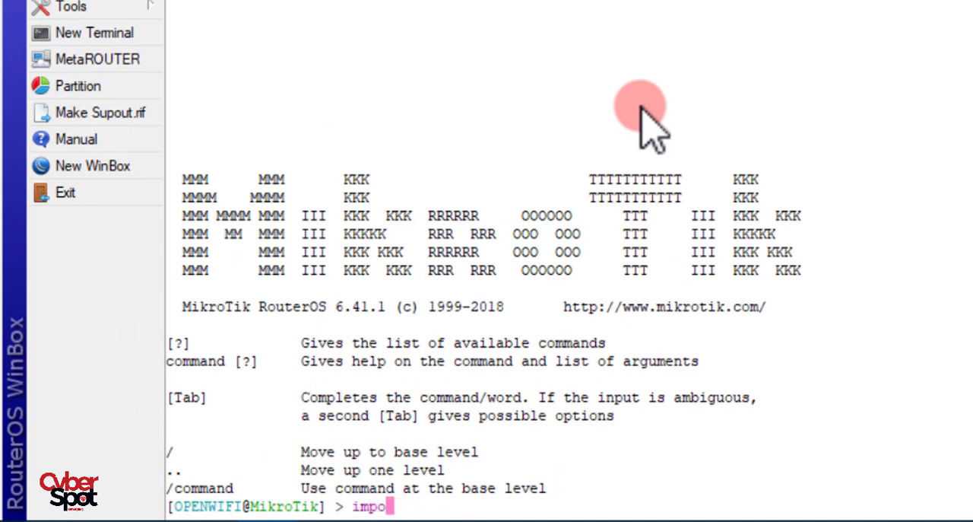
pyautogui.write('rt fi')
pyautogui.press('Tab')
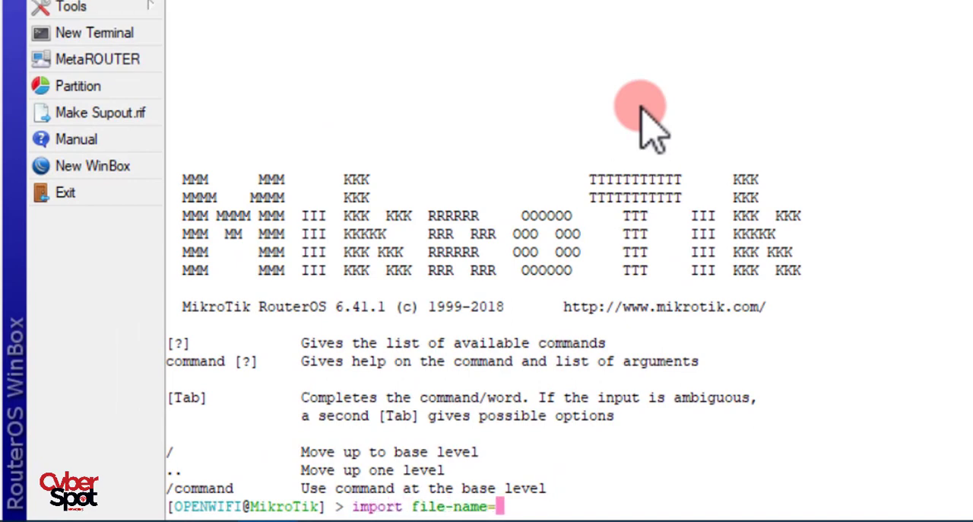
pyautogui.write('bak')
pyautogui.press('Tab')
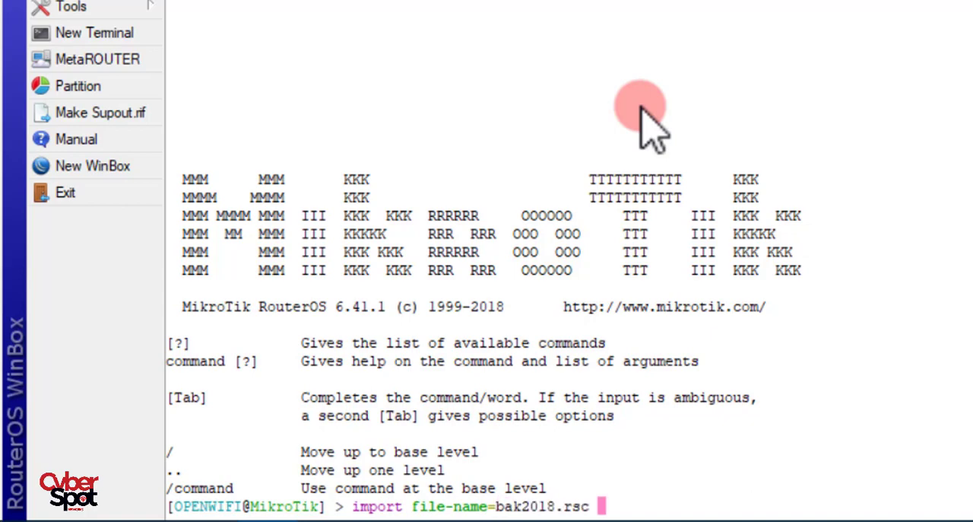
pyautogui.press('Return')
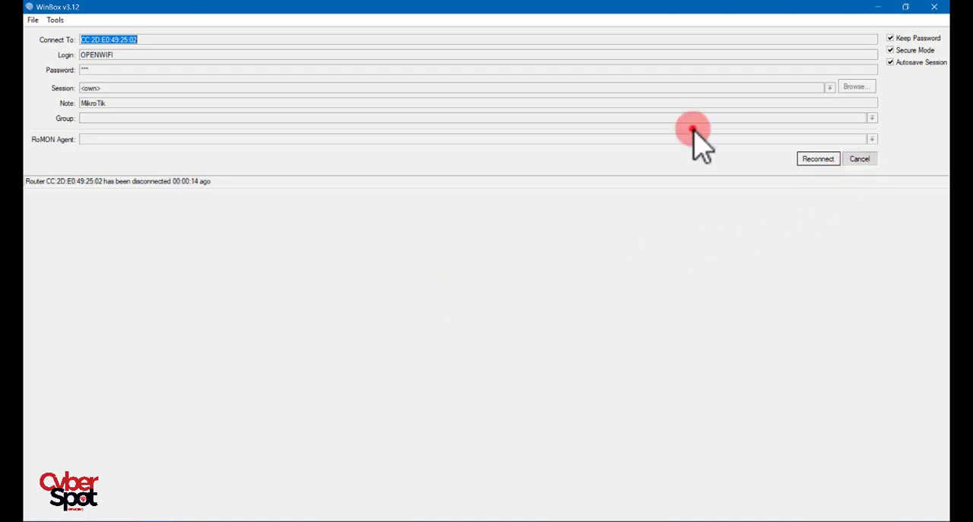
# - Cancel the reconnect and connect to the discovered LAB router through its IP address 192.168.1.1
pyautogui.click(860, 159)
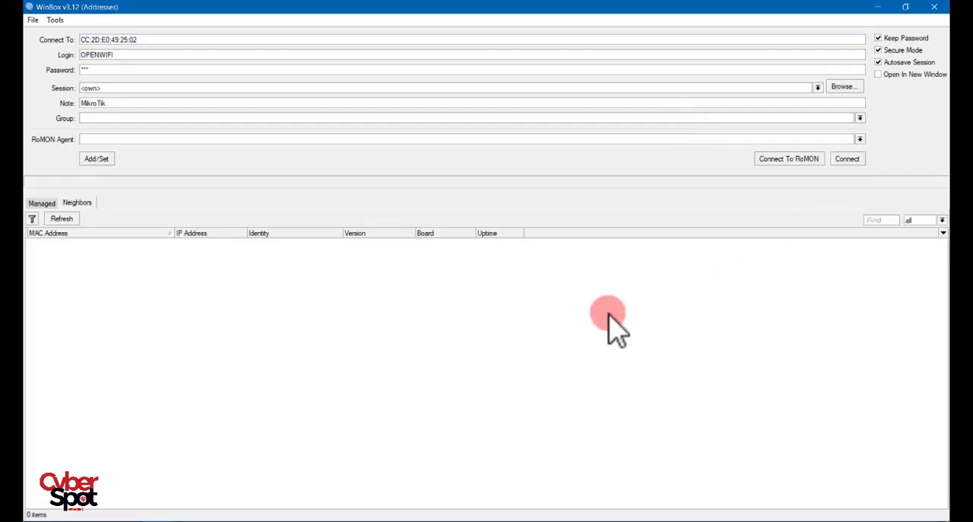
pyautogui.click(187, 242)
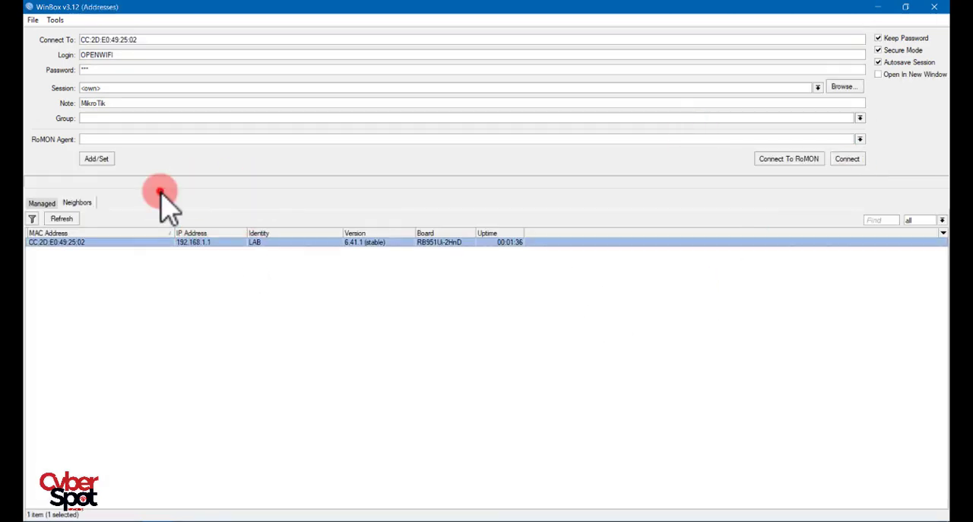
pyautogui.click(268, 240)
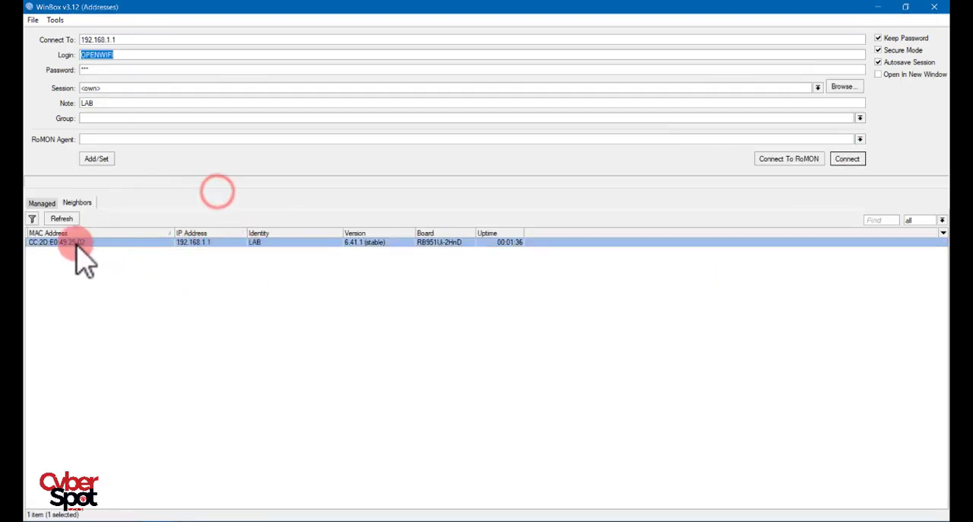
pyautogui.click(161, 194)
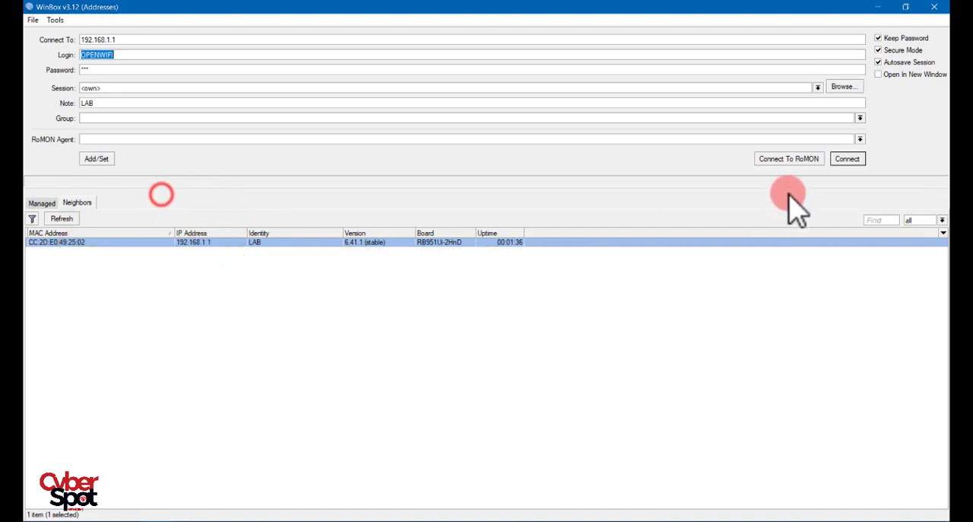
pyautogui.click(847, 158)
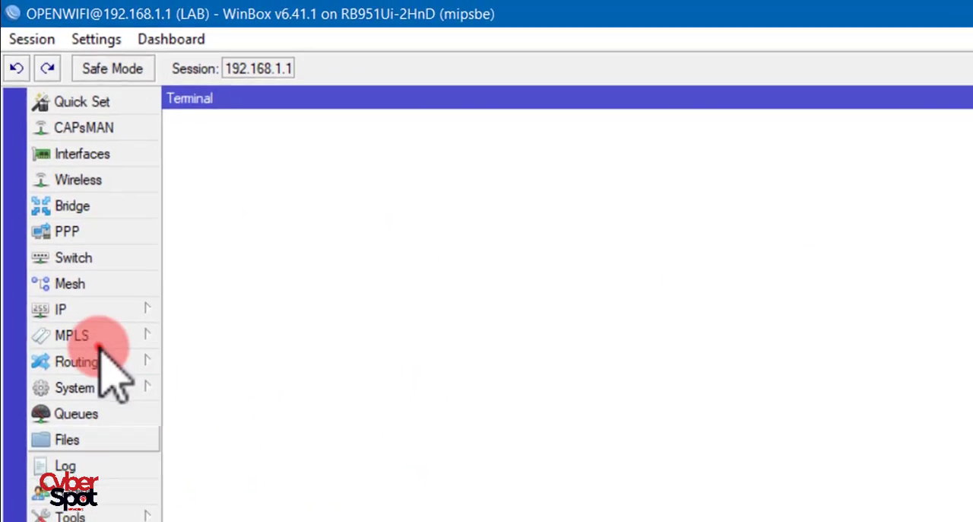
# - Open the router's file list and compare the bak2018.rsc script with the 07-02 test backup file
pyautogui.click(335, 211)
pyautogui.click(314, 194)
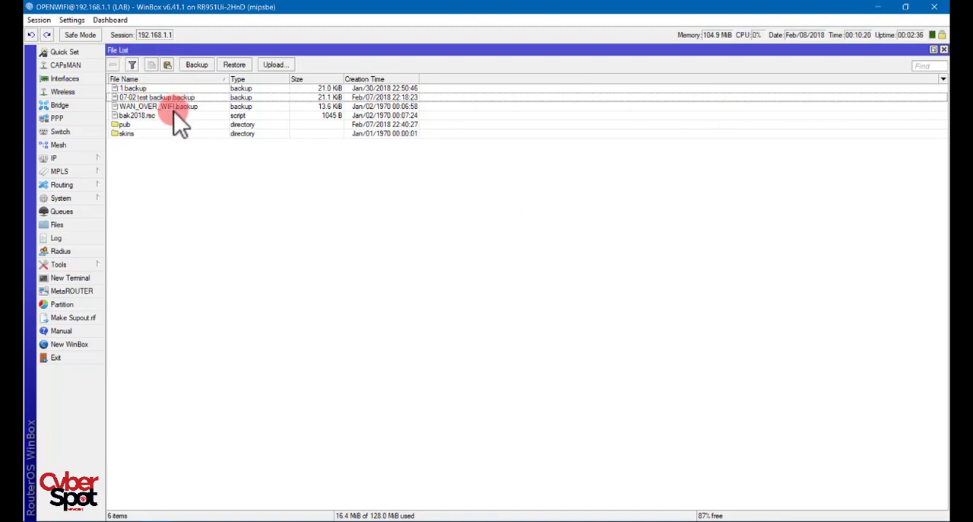
pyautogui.click(154, 117)
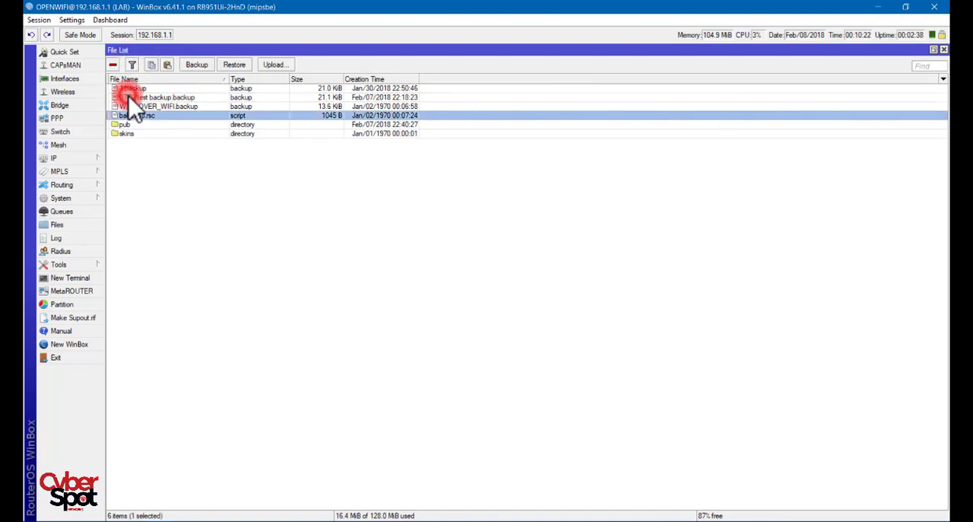
pyautogui.click(190, 98)
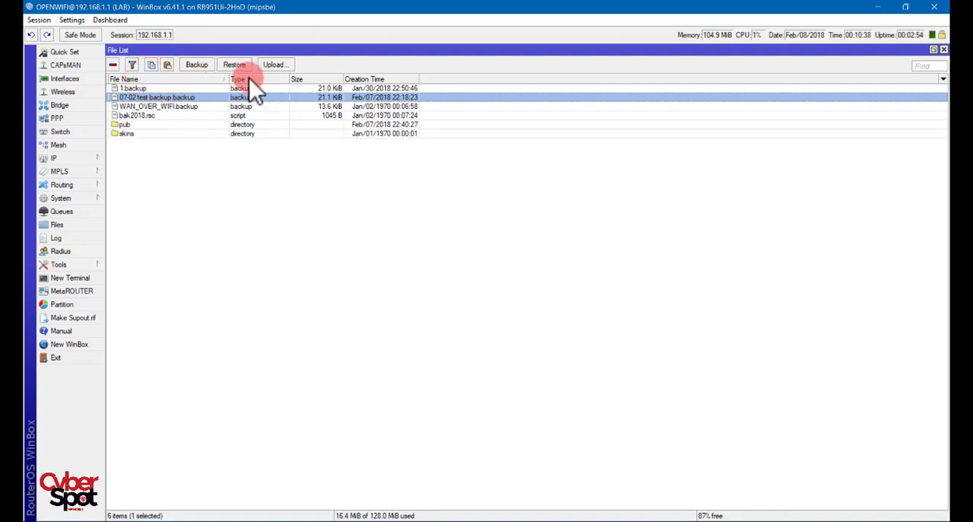
# - Try to restore the configuration from the bak2018.rsc script as a backup file, then dismiss the dialog and clear the selection
pyautogui.click(148, 115)
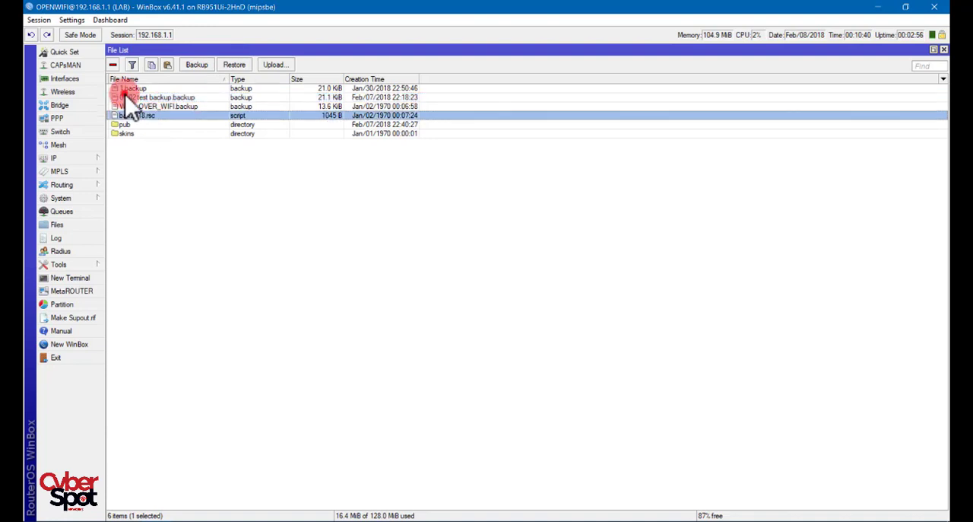
pyautogui.click(240, 65)
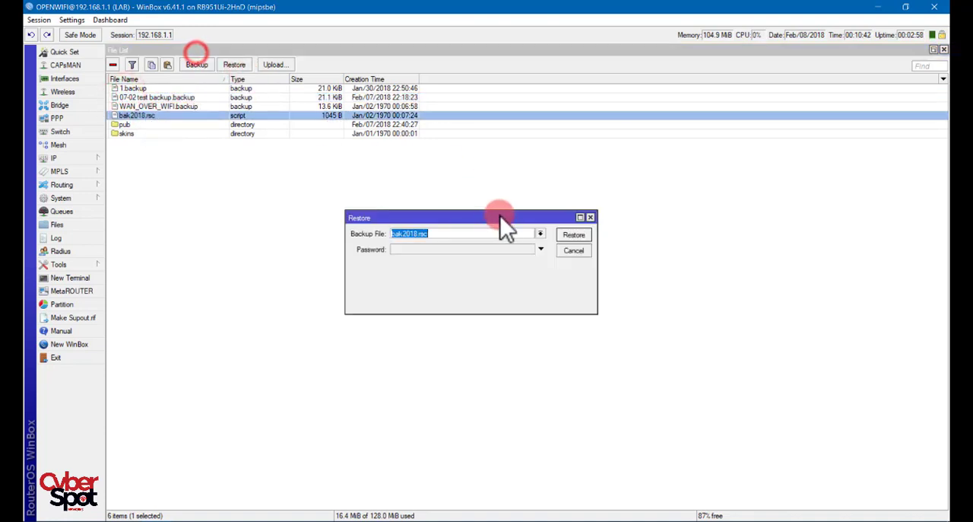
pyautogui.click(575, 233)
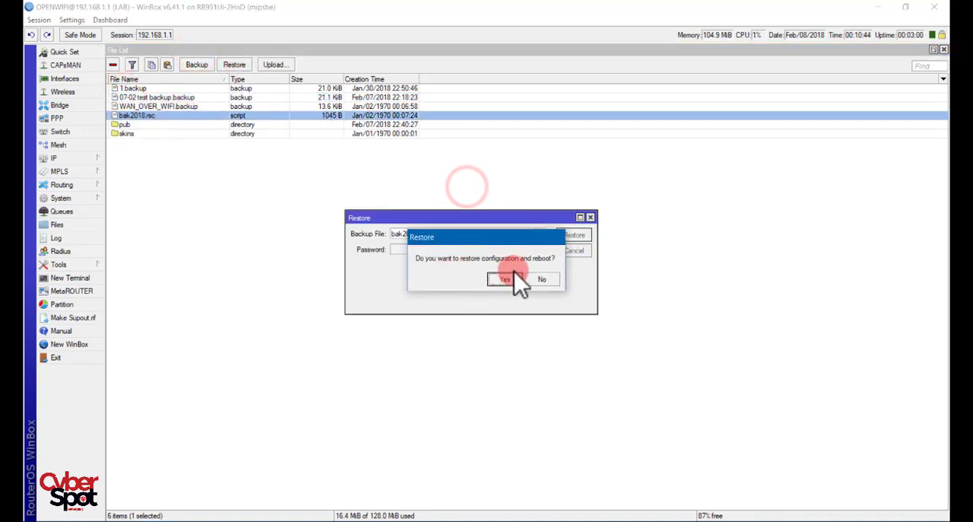
pyautogui.click(513, 275)
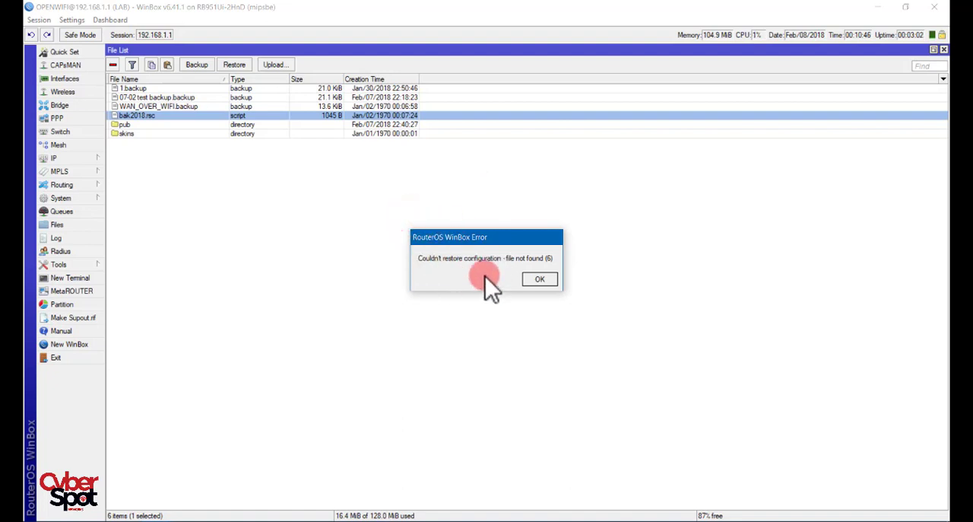
pyautogui.click(540, 278)
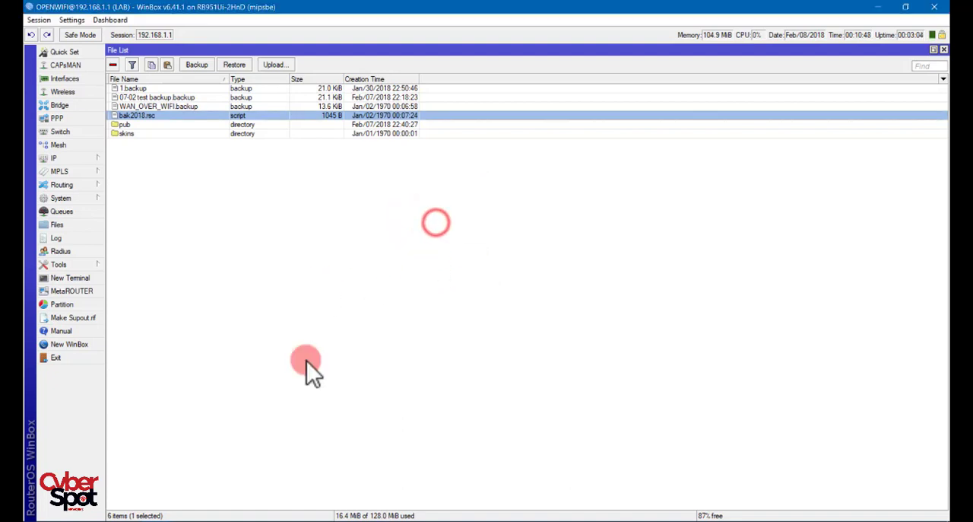
pyautogui.click(287, 339)
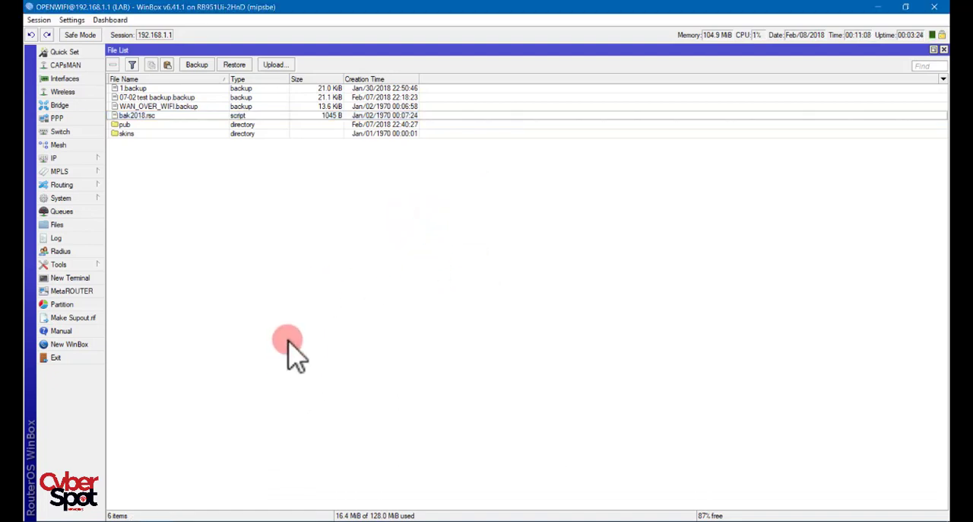